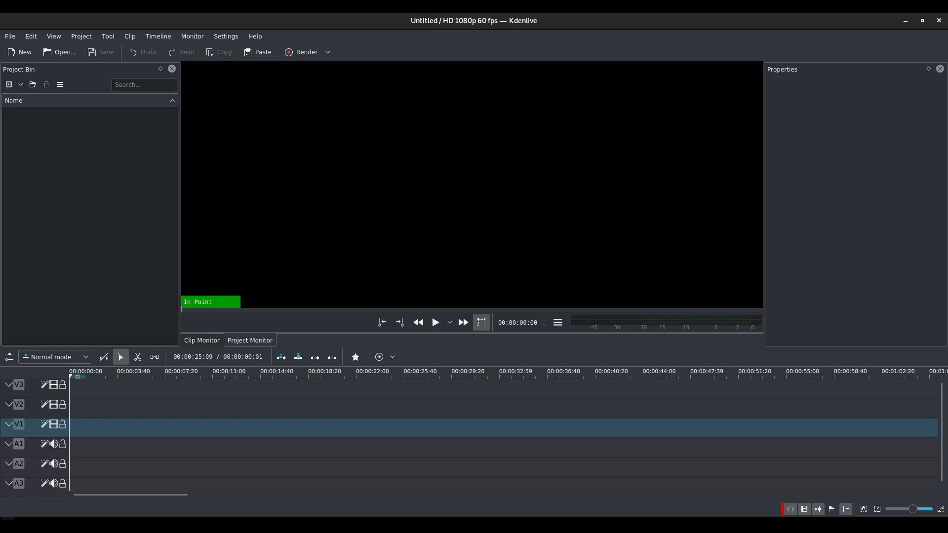
Step: Import all media files from the tutsbykai pack folder into the project bin and check several of the imported clips
{"action": "left_click", "coordinate": [16, 524]}
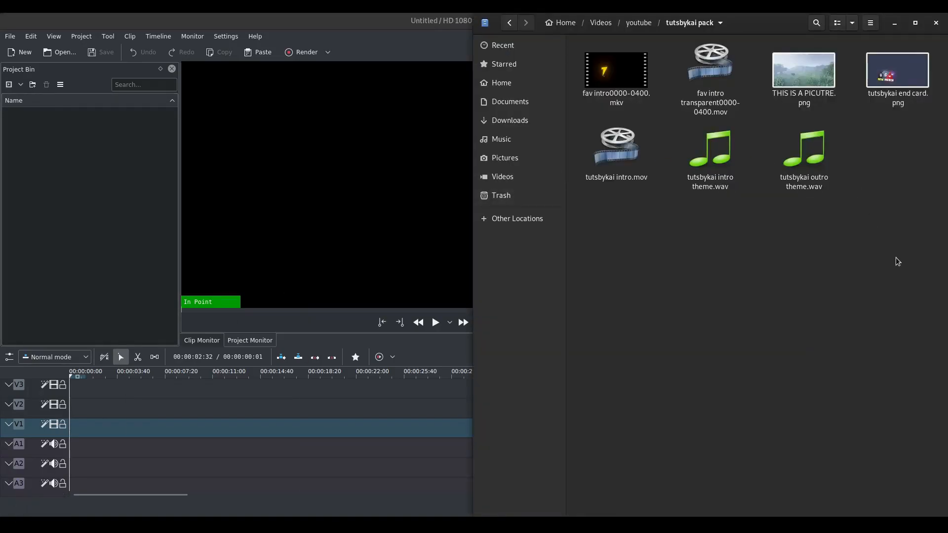
{"action": "left_click_drag", "start_coordinate": [907, 264], "coordinate": [74, 175]}
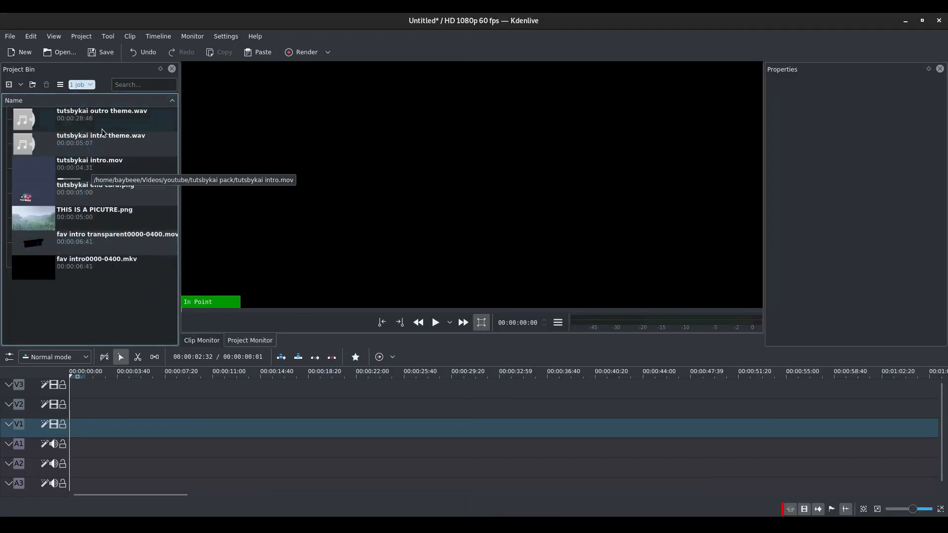
{"action": "left_click", "coordinate": [96, 217]}
{"action": "left_click", "coordinate": [101, 260]}
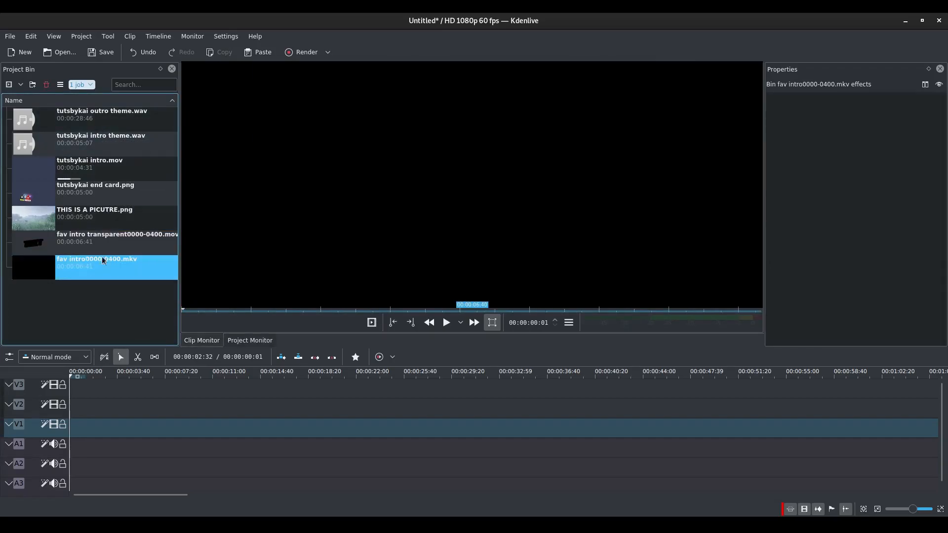
{"action": "left_click", "coordinate": [99, 113]}
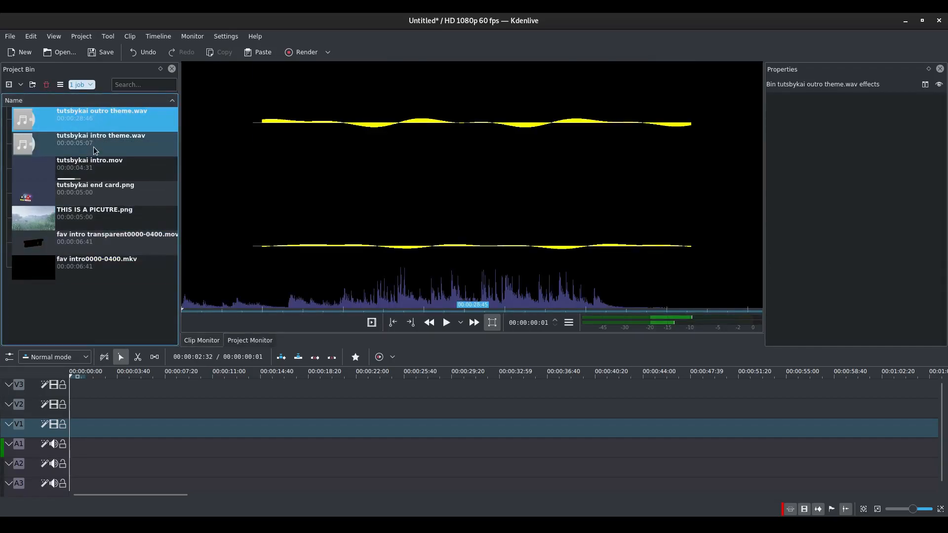
{"action": "left_click", "coordinate": [99, 189], "text": "shift"}
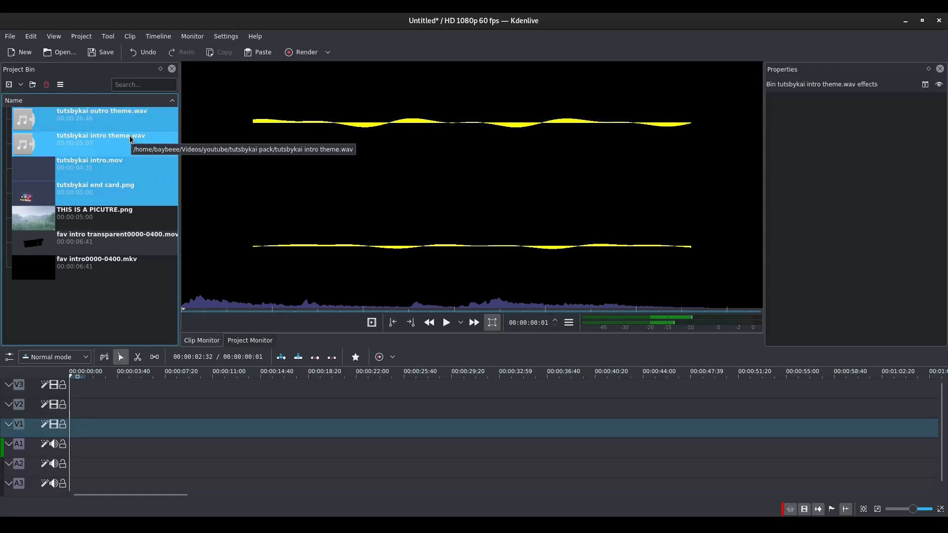
Step: Place THIS IS A PICUTRE.png at the start of video track V1 and extend it to about 40 seconds
{"action": "left_click_drag", "start_coordinate": [121, 222], "coordinate": [72, 427]}
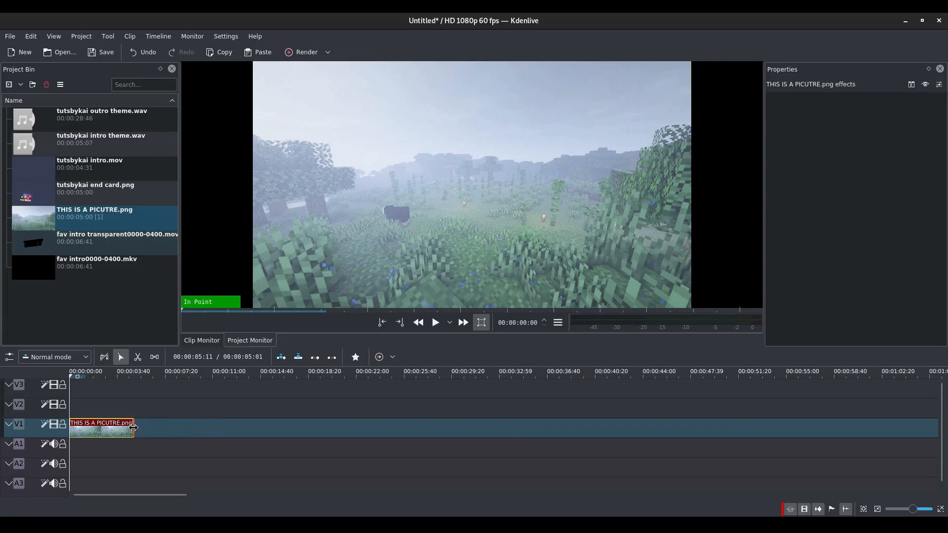
{"action": "left_click_drag", "start_coordinate": [131, 427], "coordinate": [204, 427]}
{"action": "left_click_drag", "start_coordinate": [144, 427], "coordinate": [70, 428]}
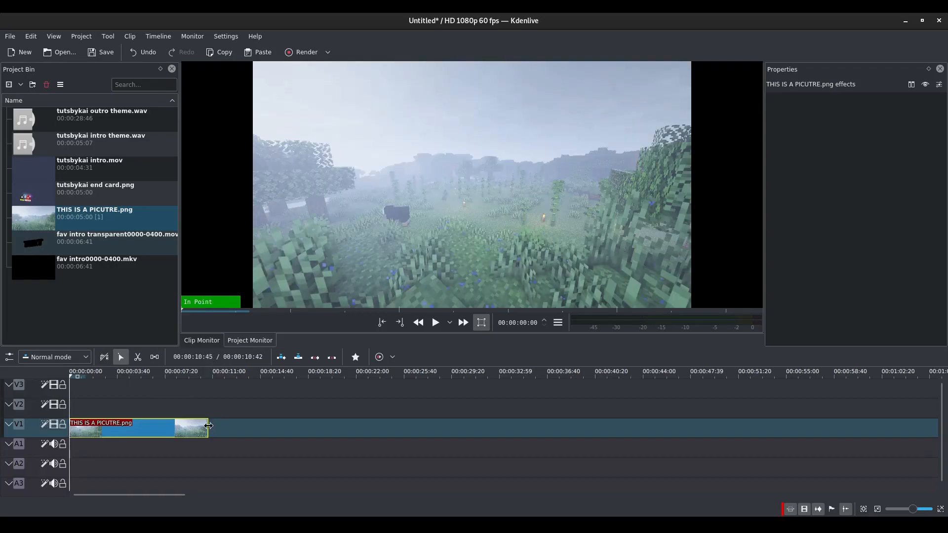
{"action": "left_click_drag", "start_coordinate": [208, 425], "coordinate": [586, 429]}
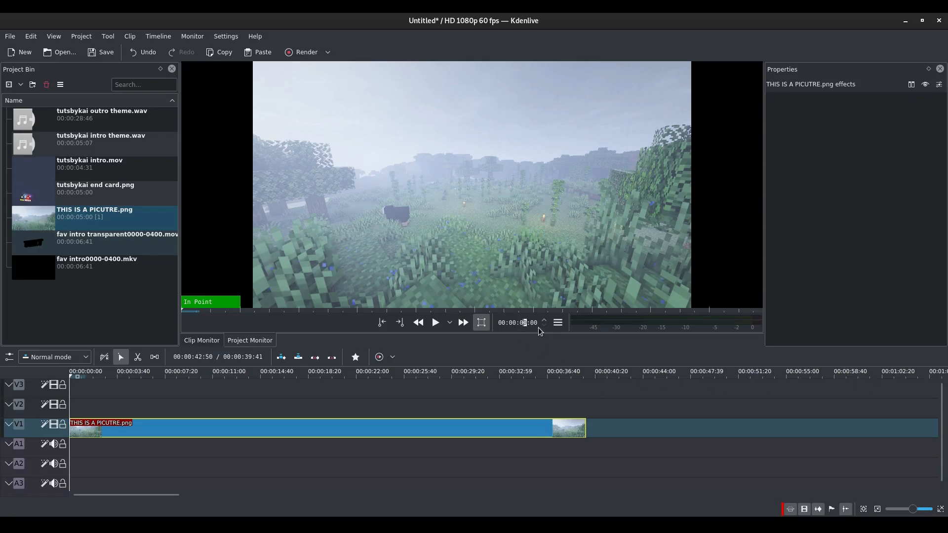
Step: Trim the end of the picture clip to the playhead at 00:00:01:00 and return the playhead to the start
{"action": "key", "text": "Return"}
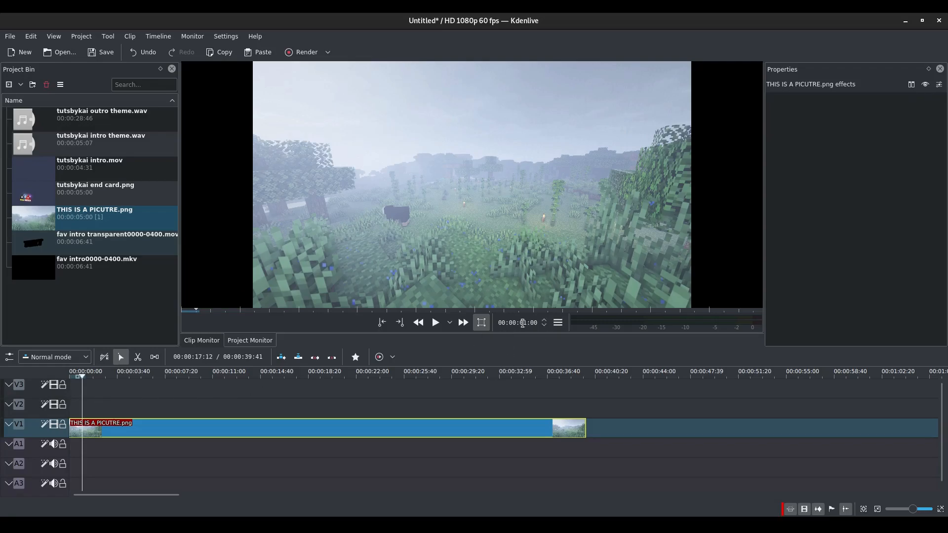
{"action": "left_click_drag", "start_coordinate": [587, 428], "coordinate": [81, 430]}
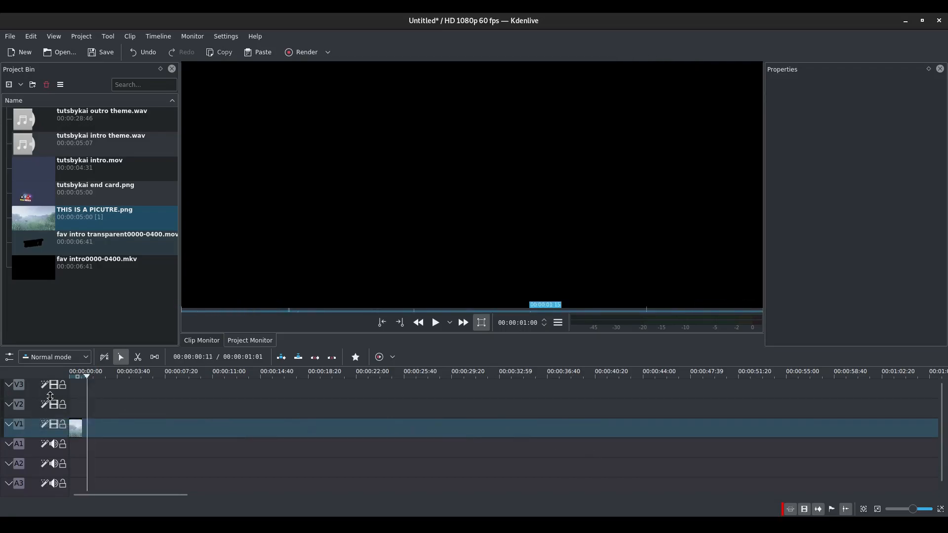
{"action": "left_click", "coordinate": [318, 246]}
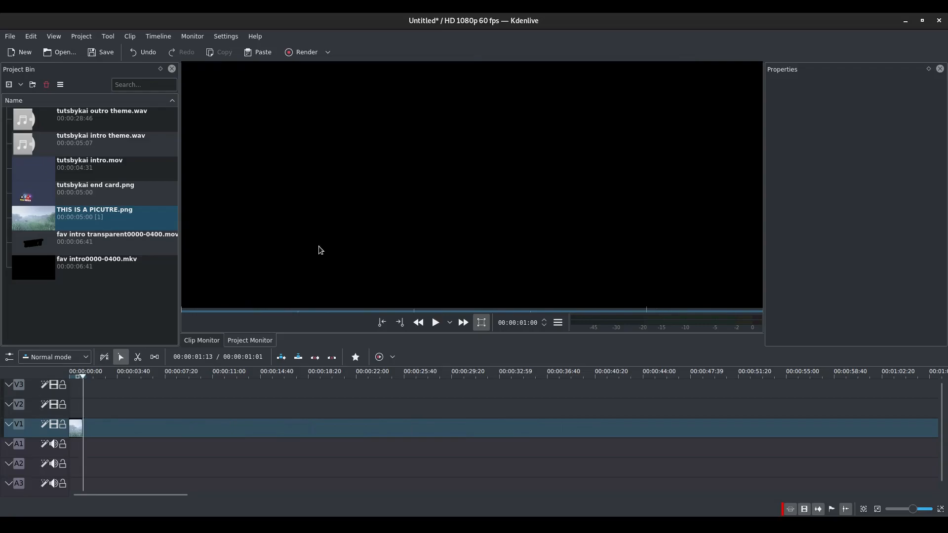
{"action": "left_click_drag", "start_coordinate": [83, 374], "coordinate": [23, 365]}
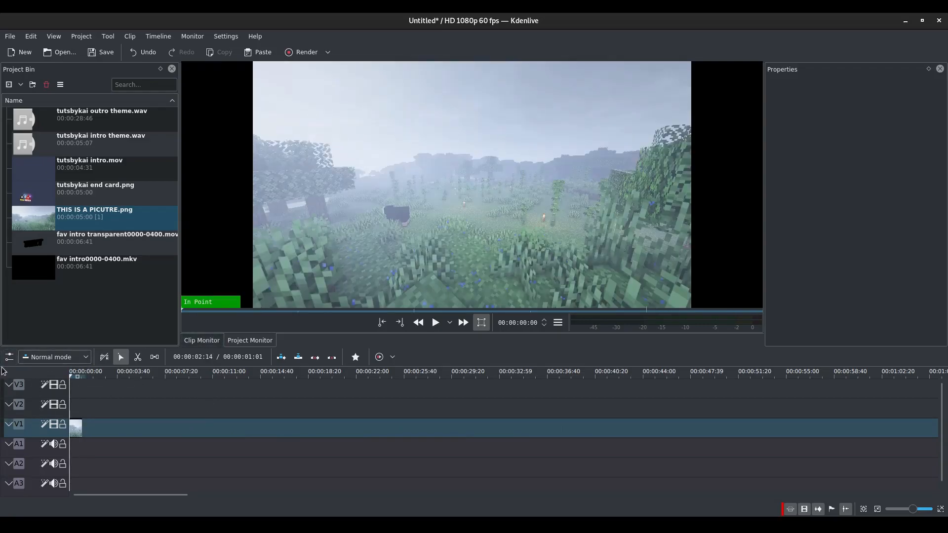
Step: Set the timeline's track compositing to Preview and play the short clip in the project monitor
{"action": "left_click", "coordinate": [10, 360]}
{"action": "mouse_move", "coordinate": [29, 370]}
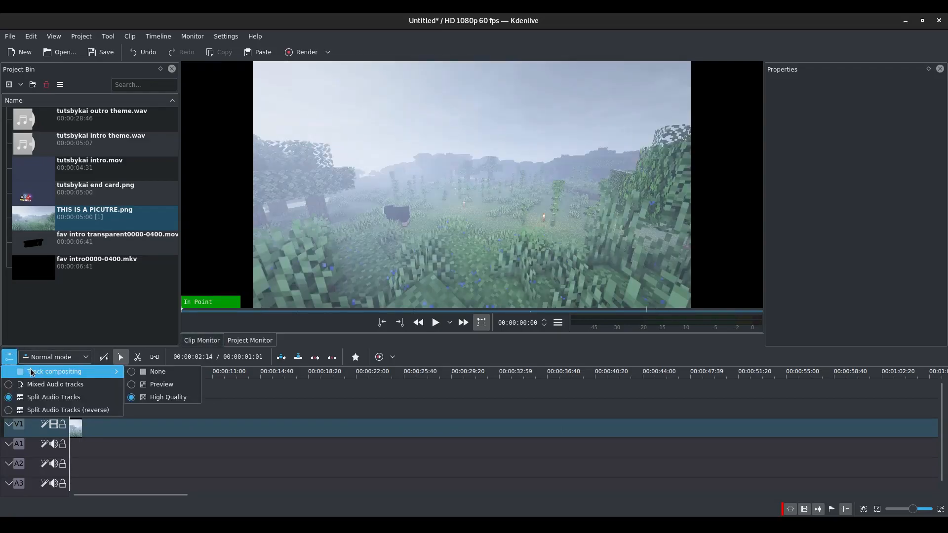
{"action": "left_click", "coordinate": [167, 385]}
{"action": "left_click", "coordinate": [390, 223]}
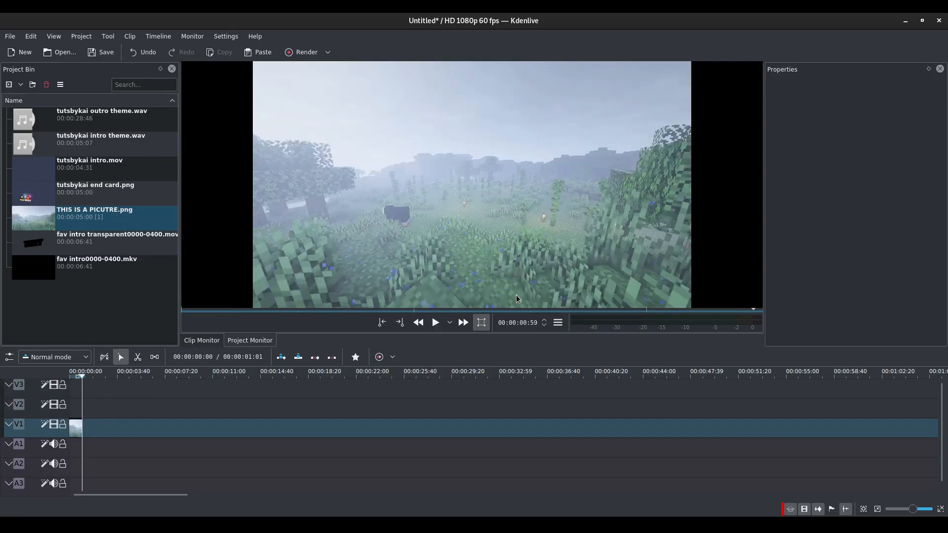
Step: Lengthen the picture clip on V1 so it ends at the 10-second mark, and return the playhead to the start
{"action": "left_click", "coordinate": [526, 326]}
{"action": "type", "text": "1000"}
{"action": "key", "text": "Return"}
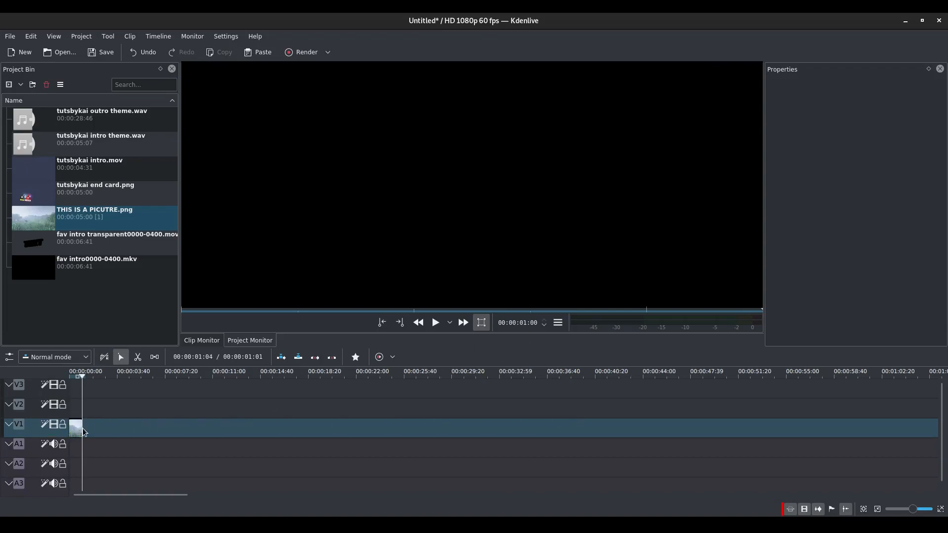
{"action": "left_click_drag", "start_coordinate": [81, 427], "coordinate": [933, 427]}
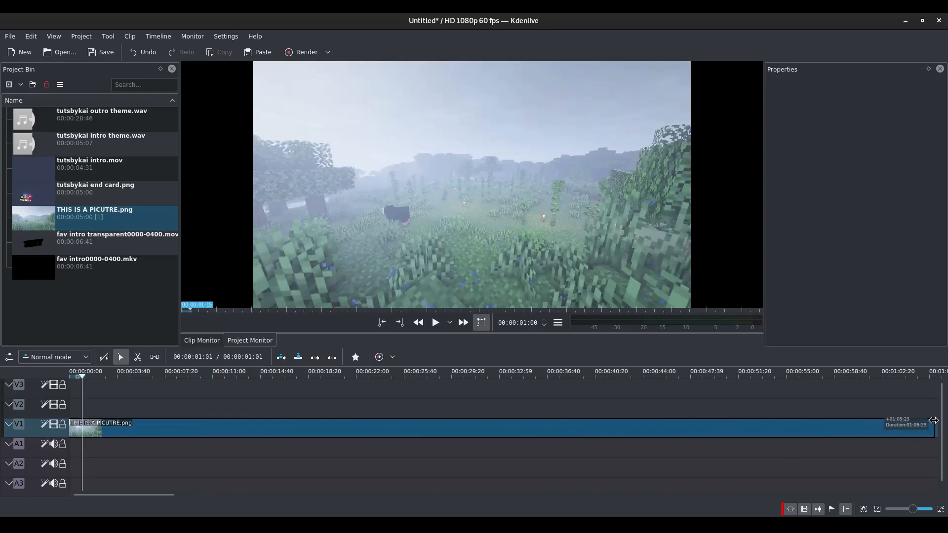
{"action": "left_click", "coordinate": [523, 323]}
{"action": "type", "text": "1000"}
{"action": "key", "text": "Return"}
{"action": "left_click_drag", "start_coordinate": [932, 431], "coordinate": [201, 432]}
{"action": "key", "text": "Home"}
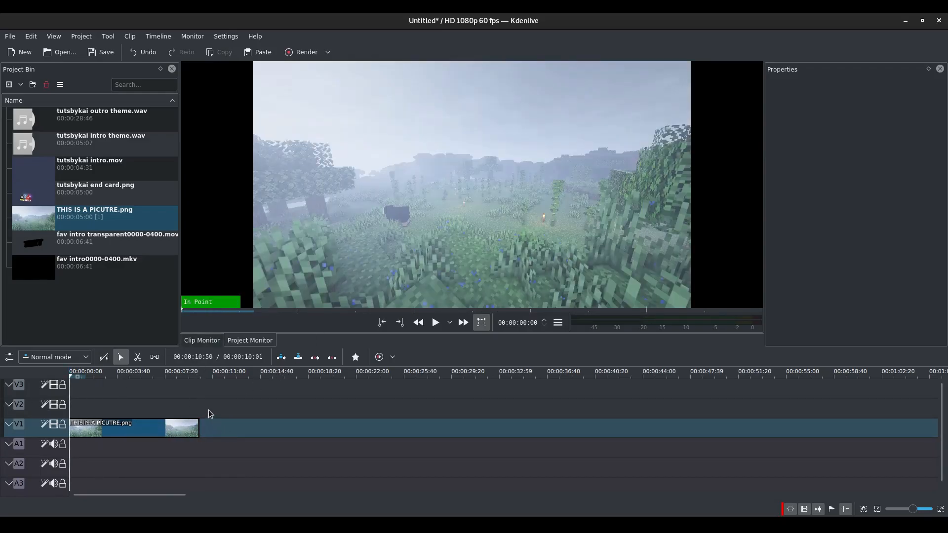
Step: Examine the end of the picture clip frame by frame around 00:00:10:00, and return the playhead to the start
{"action": "scroll", "coordinate": [203, 410], "scroll_direction": "up", "scroll_amount": 5}
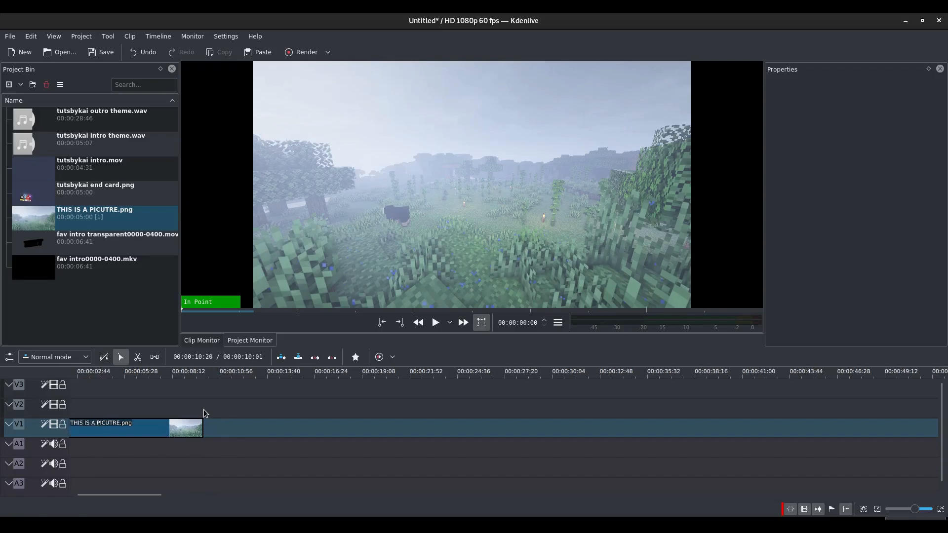
{"action": "scroll", "coordinate": [201, 409], "scroll_direction": "up", "scroll_amount": 3}
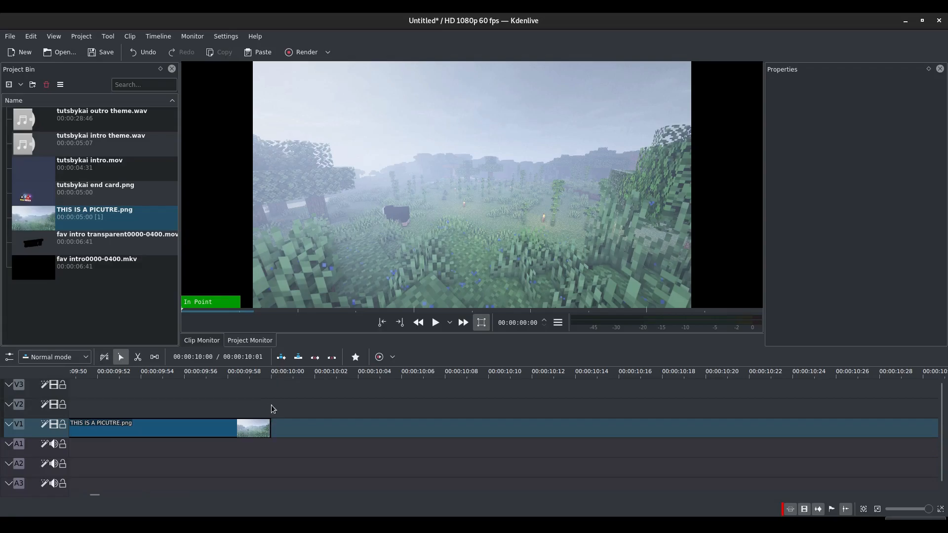
{"action": "left_click", "coordinate": [271, 374]}
{"action": "left_click_drag", "start_coordinate": [380, 415], "coordinate": [295, 413]}
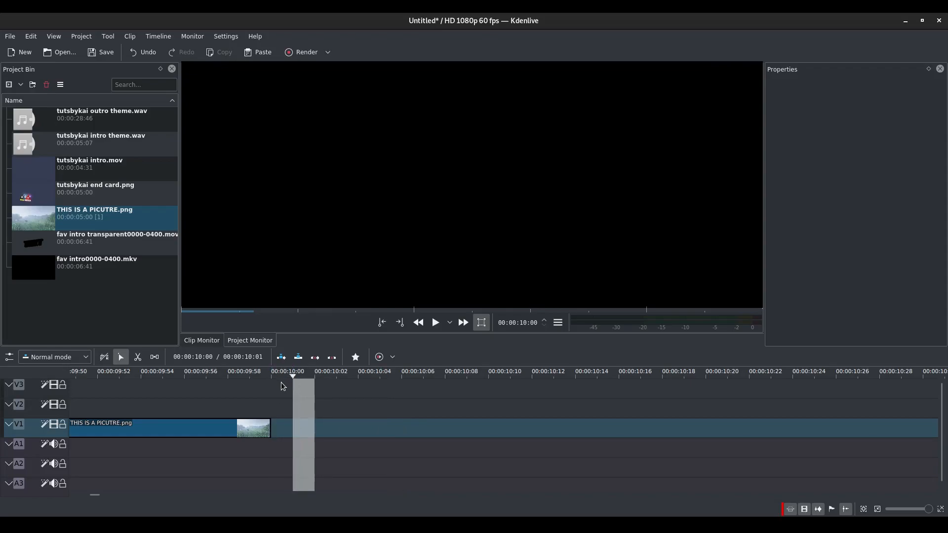
{"action": "left_click", "coordinate": [314, 385]}
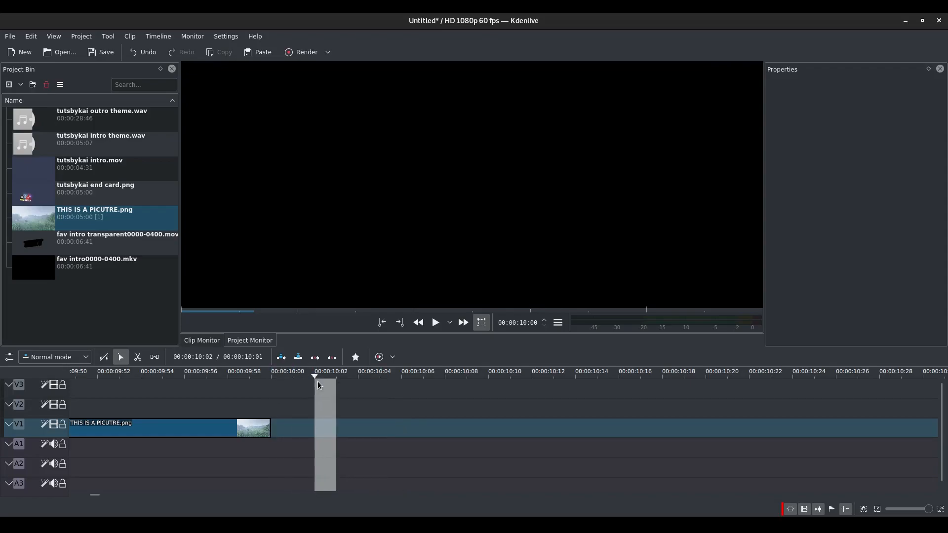
{"action": "left_click", "coordinate": [342, 389]}
{"action": "scroll", "coordinate": [366, 424], "scroll_direction": "down", "scroll_amount": 5, "text": "ctrl"}
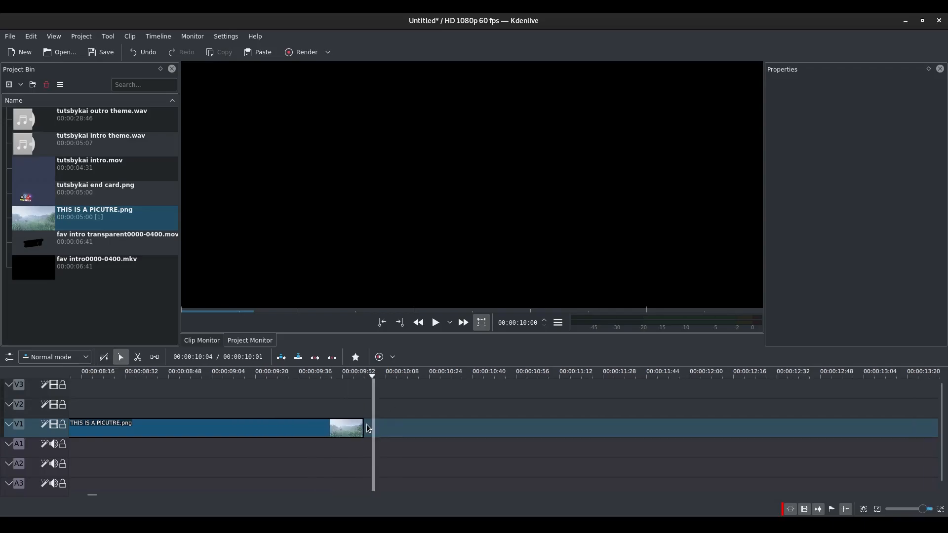
{"action": "left_click", "coordinate": [314, 411]}
{"action": "left_click_drag", "start_coordinate": [127, 406], "coordinate": [67, 408]}
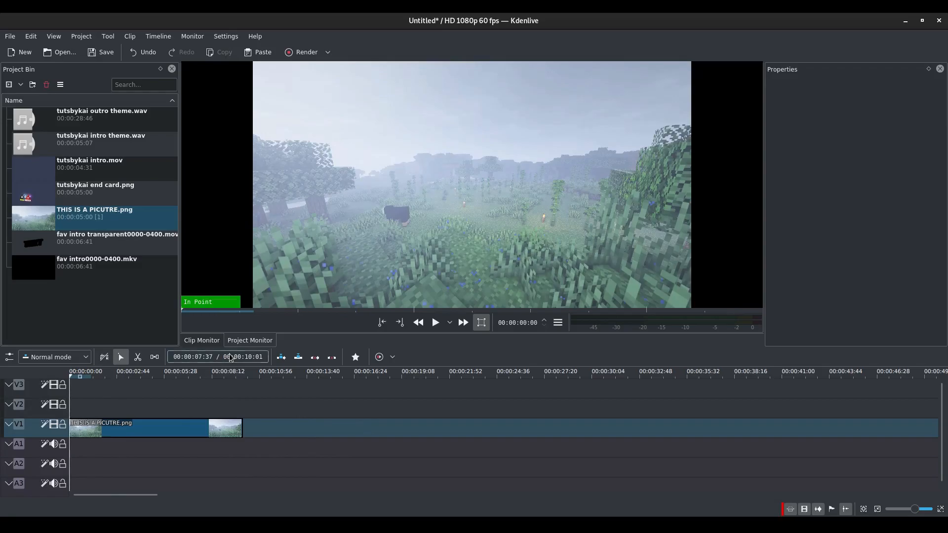
Step: Add the Position and Zoom effect from the Alpha/Transform category to the picture clip on V1
{"action": "right_click", "coordinate": [193, 423]}
{"action": "mouse_move", "coordinate": [268, 513]}
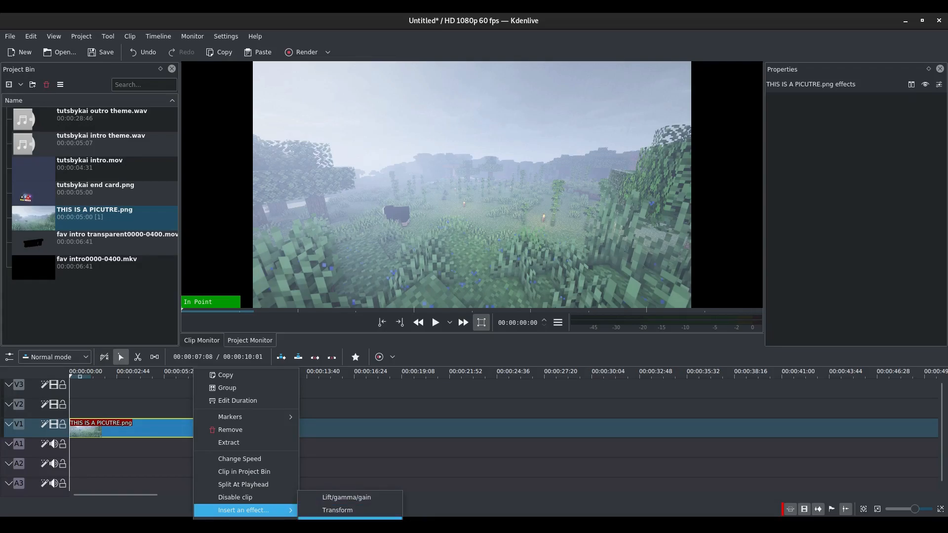
{"action": "left_click", "coordinate": [130, 36]}
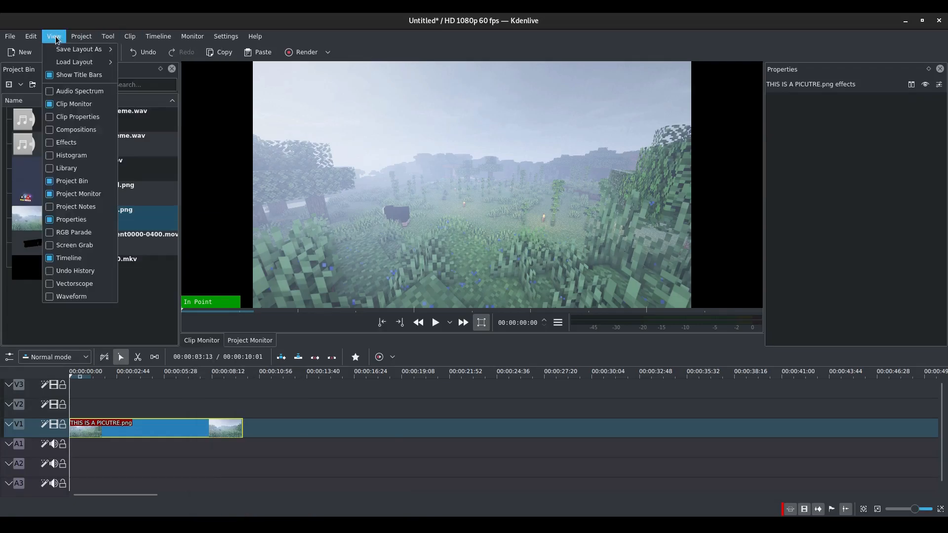
{"action": "mouse_move", "coordinate": [198, 38]}
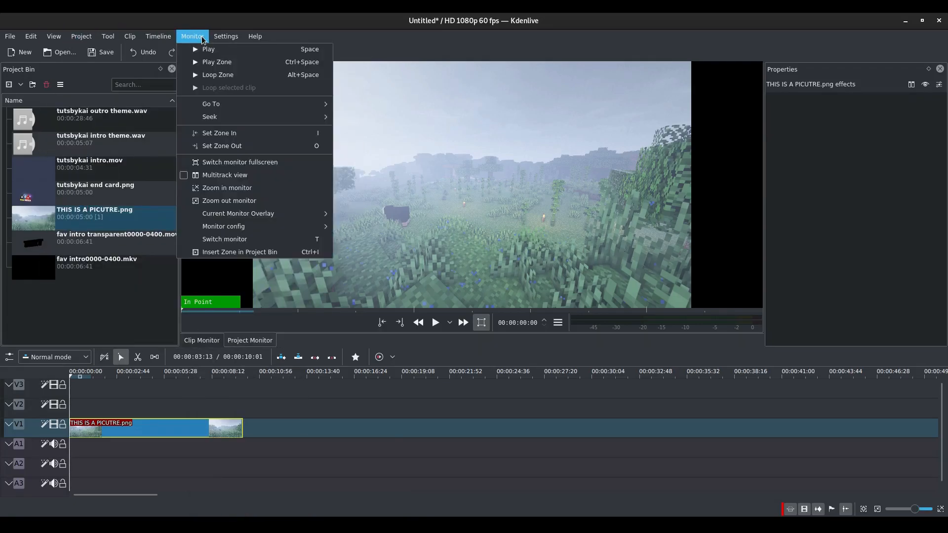
{"action": "mouse_move", "coordinate": [158, 37]}
{"action": "mouse_move", "coordinate": [193, 230]}
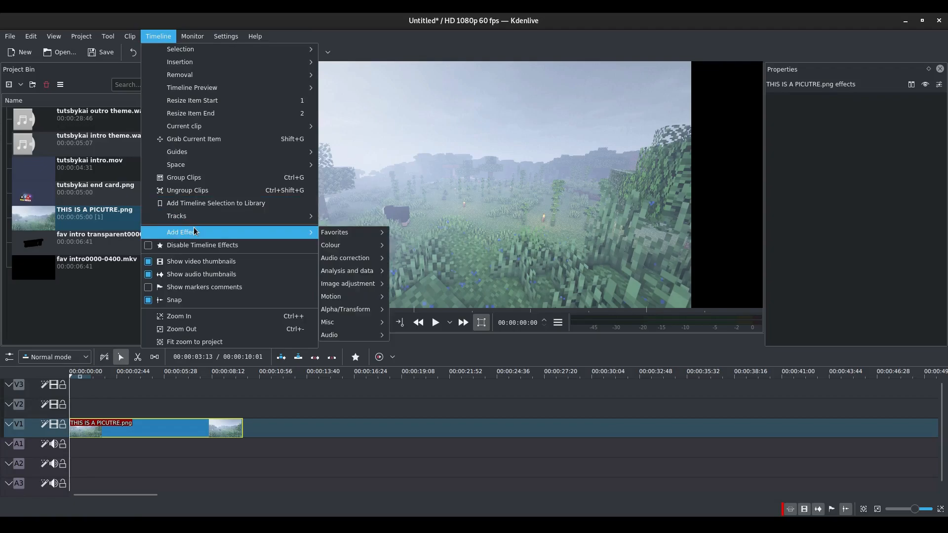
{"action": "mouse_move", "coordinate": [360, 260]}
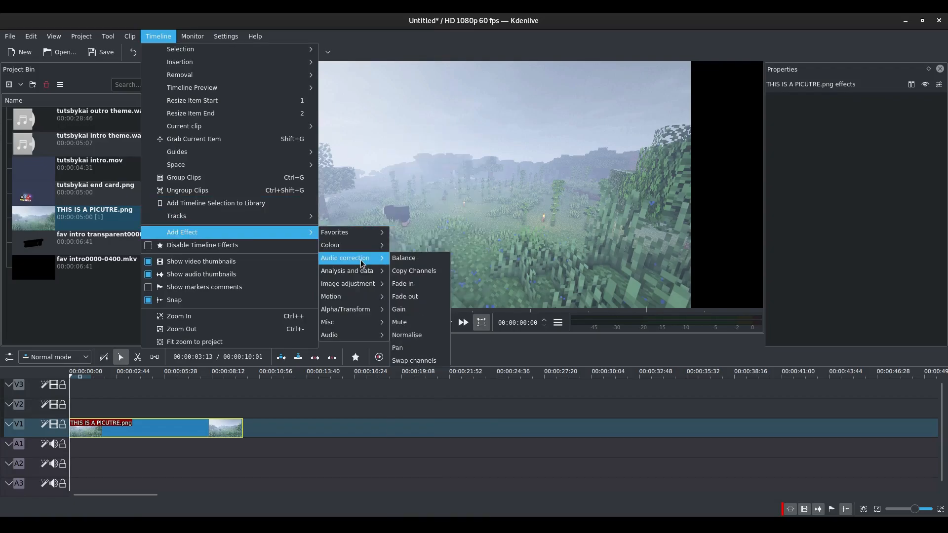
{"action": "mouse_move", "coordinate": [357, 294]}
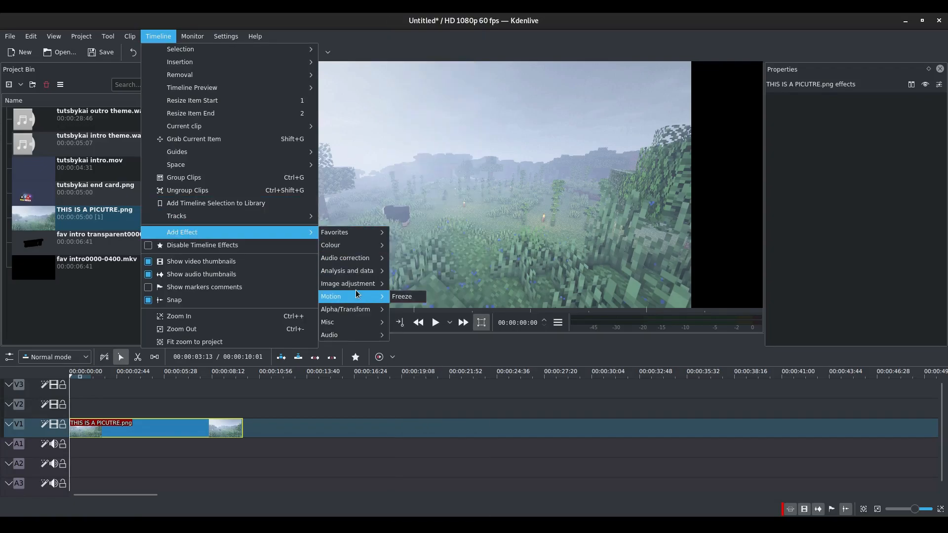
{"action": "mouse_move", "coordinate": [364, 311]}
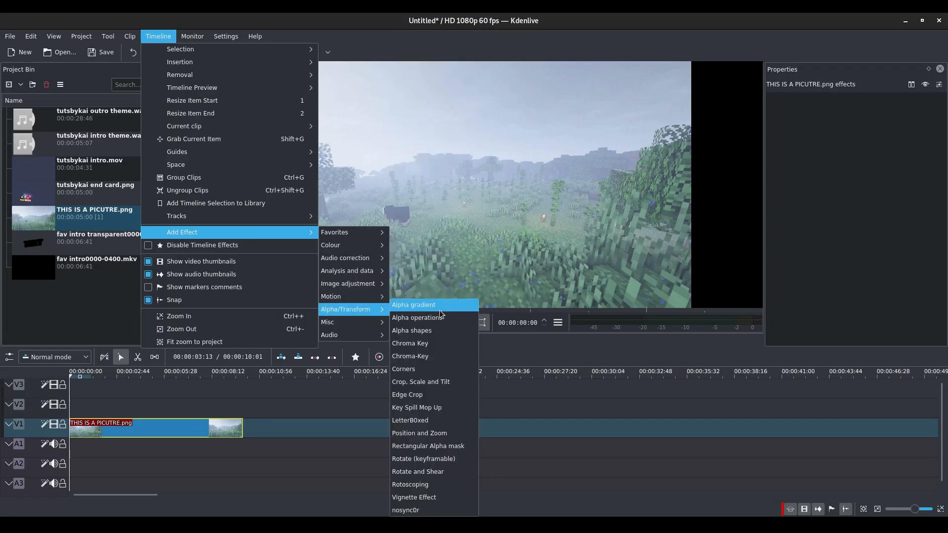
{"action": "left_click", "coordinate": [437, 434]}
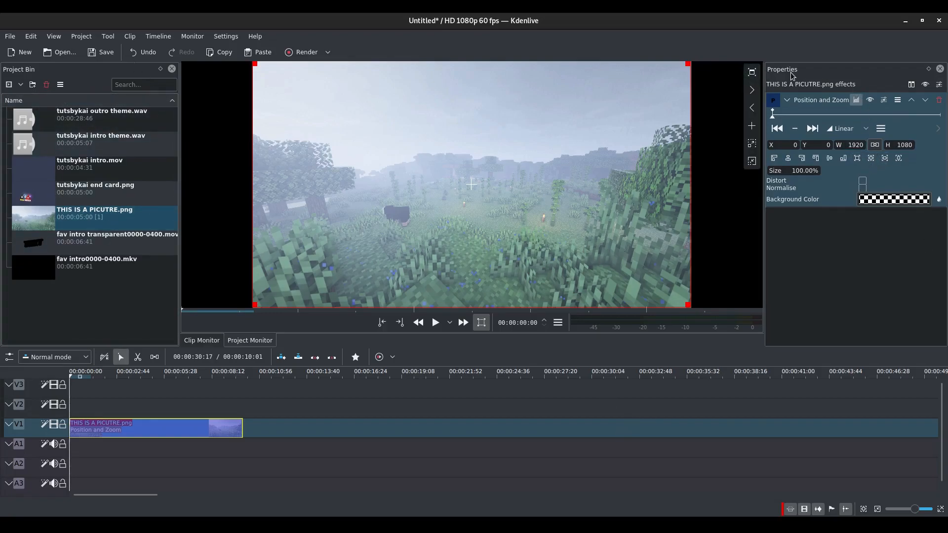
{"action": "left_click", "coordinate": [192, 36]}
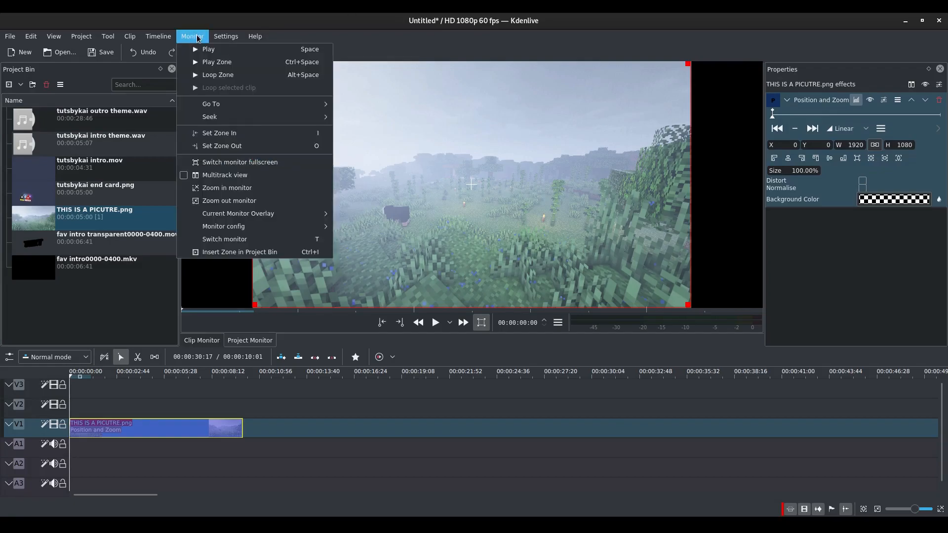
{"action": "mouse_move", "coordinate": [221, 38]}
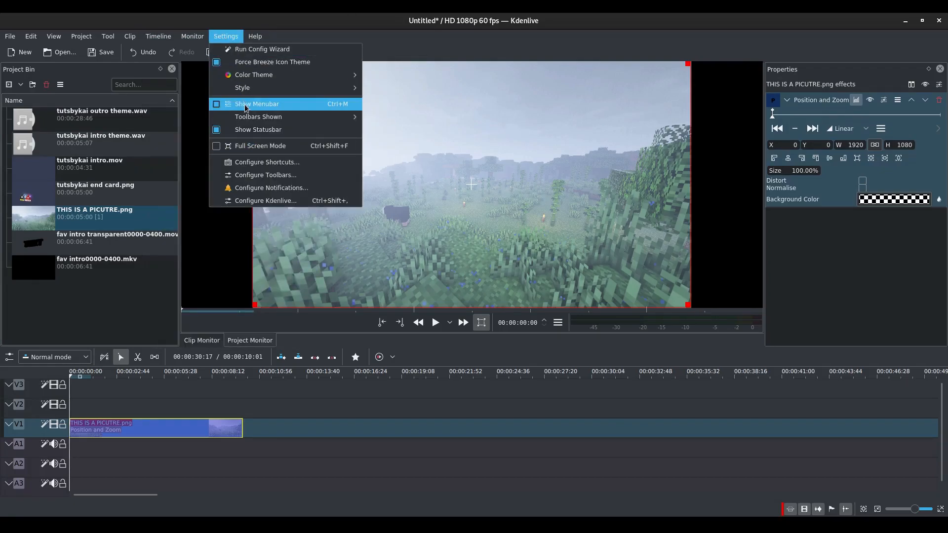
{"action": "mouse_move", "coordinate": [143, 42]}
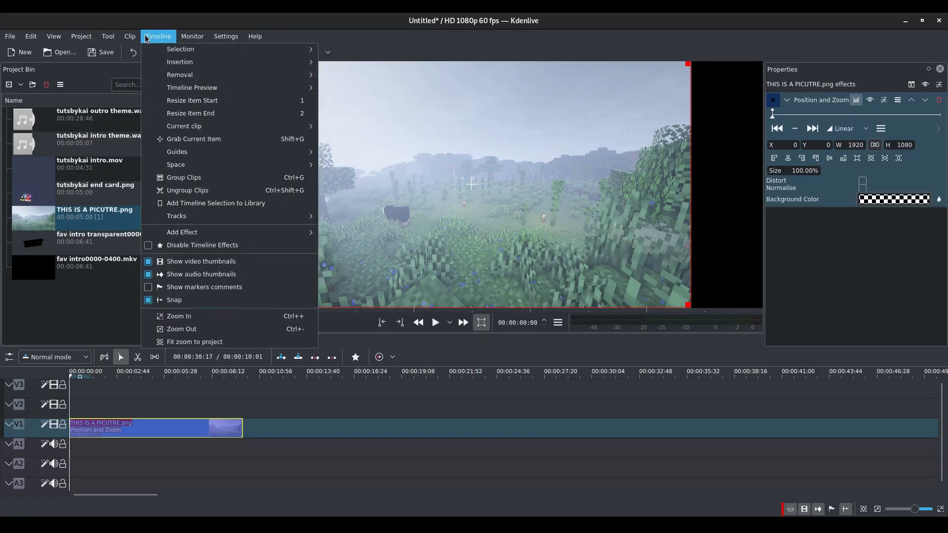
{"action": "mouse_move", "coordinate": [179, 38]}
{"action": "mouse_move", "coordinate": [221, 37]}
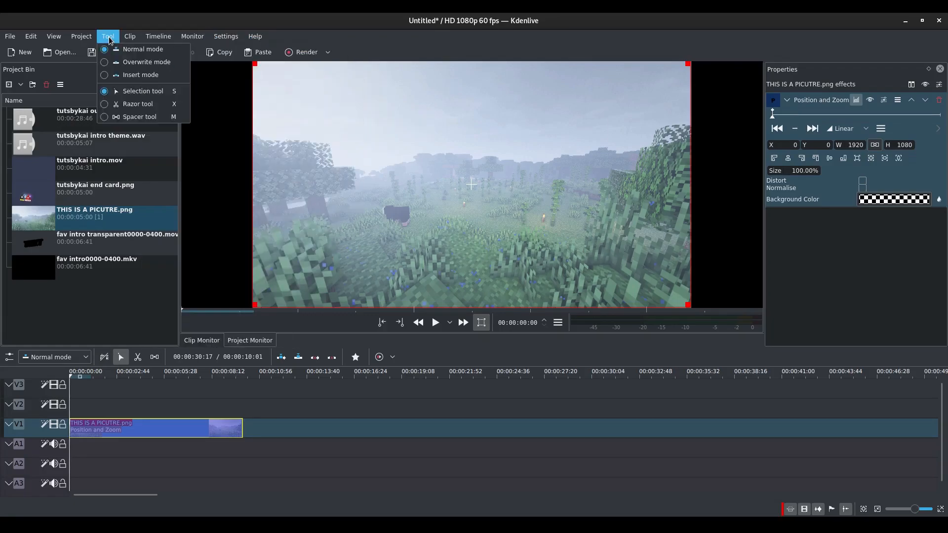
Step: Hide the Clip Monitor panel so the preview area holds only the project monitor
{"action": "mouse_move", "coordinate": [70, 40]}
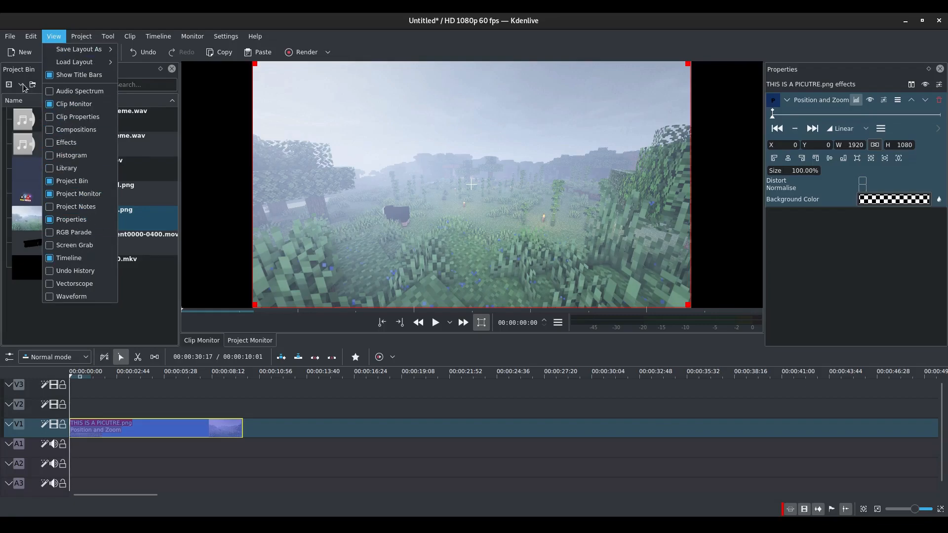
{"action": "left_click", "coordinate": [97, 194]}
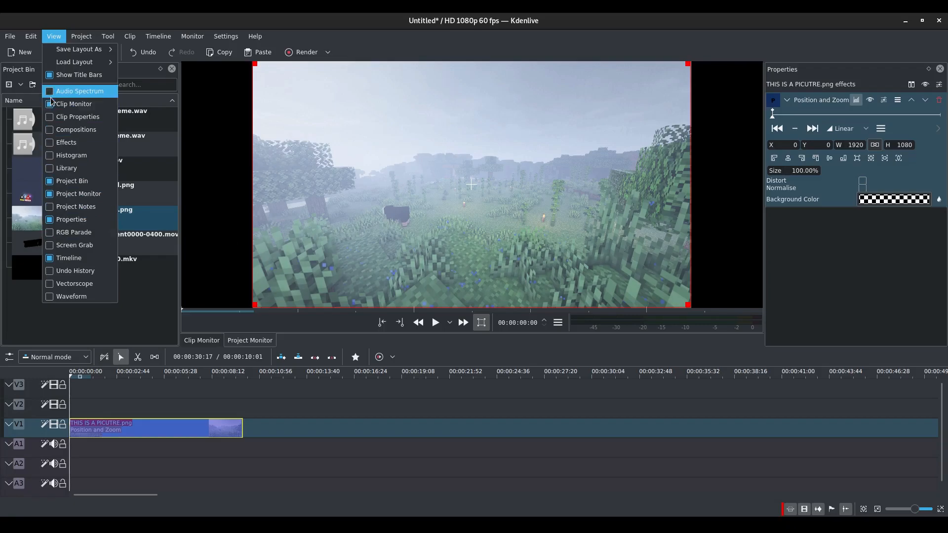
{"action": "left_click", "coordinate": [79, 104]}
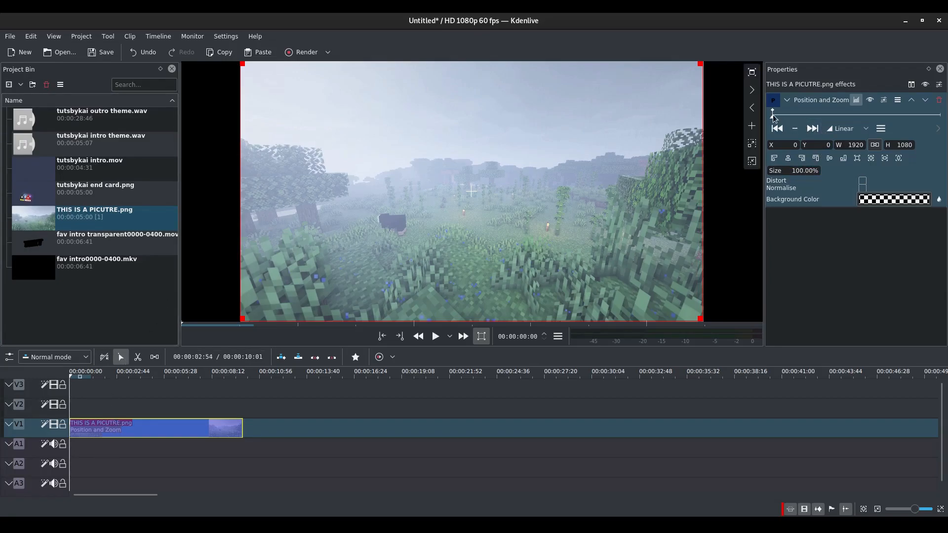
Step: Add a Position and Zoom keyframe at the end of the picture clip, at 00:00:09:59
{"action": "left_click_drag", "start_coordinate": [784, 117], "coordinate": [839, 118]}
{"action": "left_click_drag", "start_coordinate": [777, 119], "coordinate": [780, 120]}
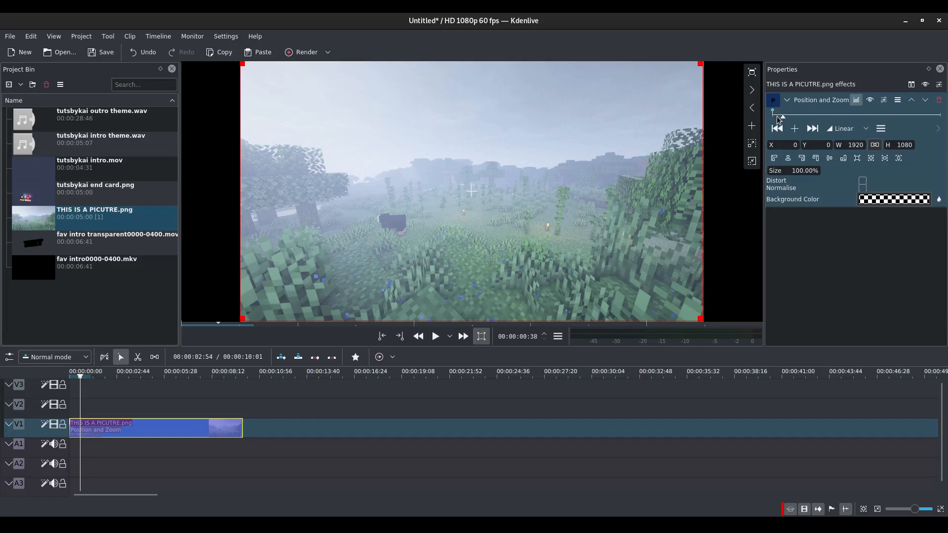
{"action": "left_click", "coordinate": [816, 117]}
{"action": "left_click", "coordinate": [818, 114]}
{"action": "left_click", "coordinate": [817, 114]}
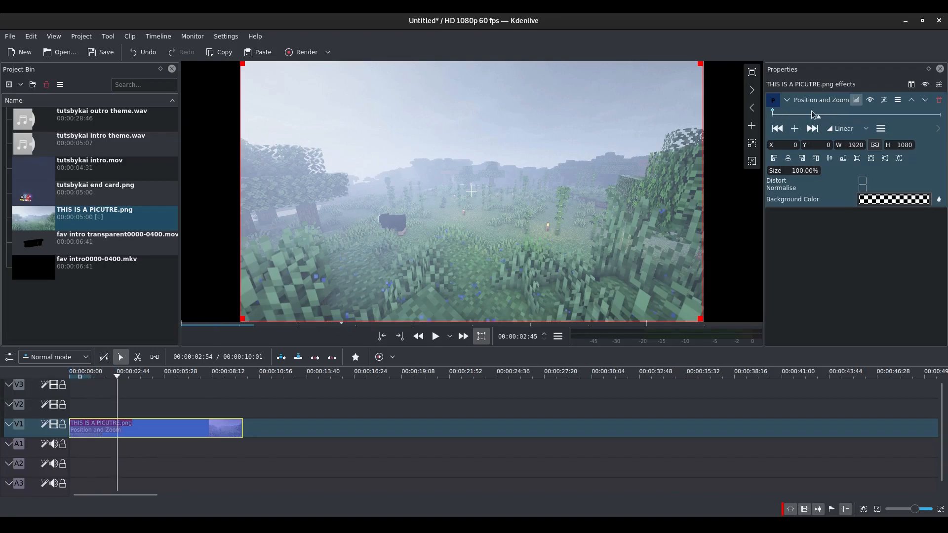
{"action": "left_click", "coordinate": [833, 118]}
{"action": "left_click_drag", "start_coordinate": [833, 118], "coordinate": [943, 117]}
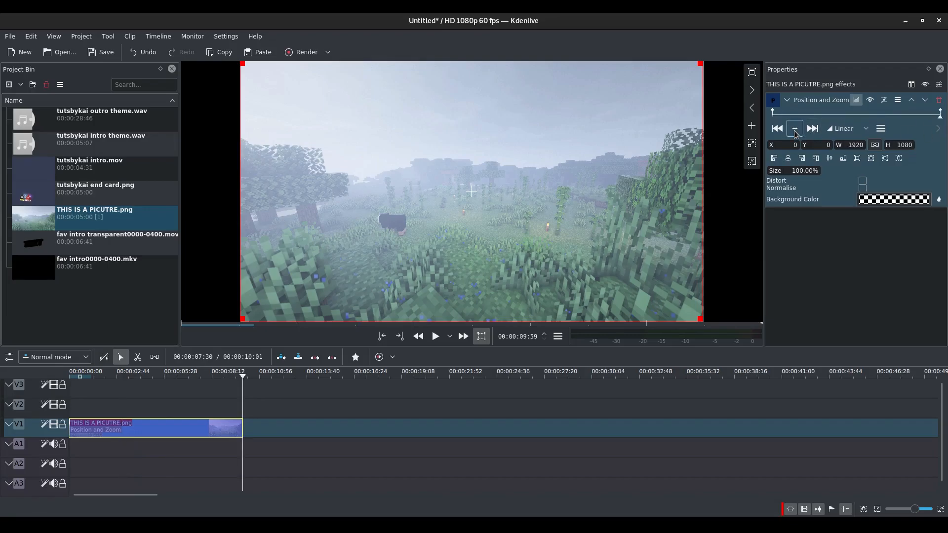
Step: Set the end keyframe's size to 110% and centre the picture horizontally and vertically in the frame
{"action": "left_click_drag", "start_coordinate": [922, 116], "coordinate": [946, 141]}
{"action": "key", "text": "Return"}
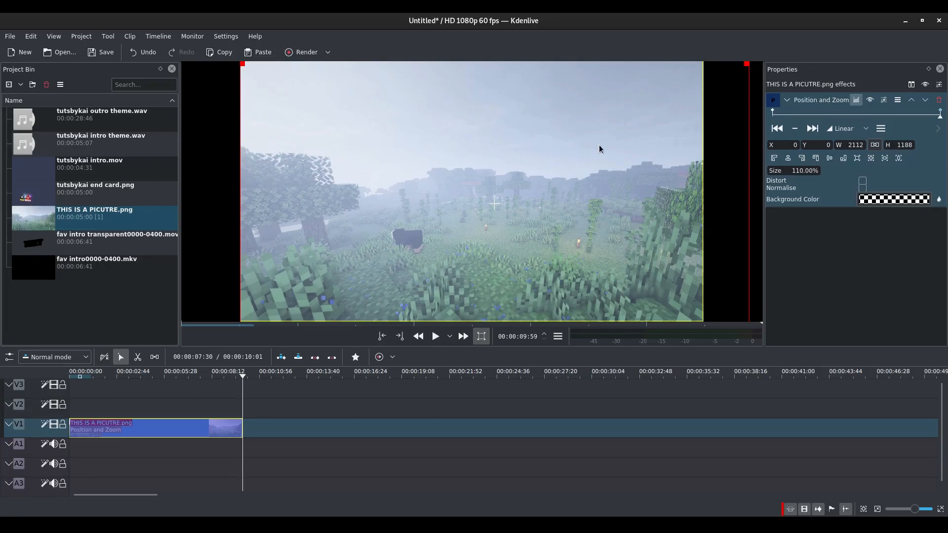
{"action": "left_click", "coordinate": [788, 159]}
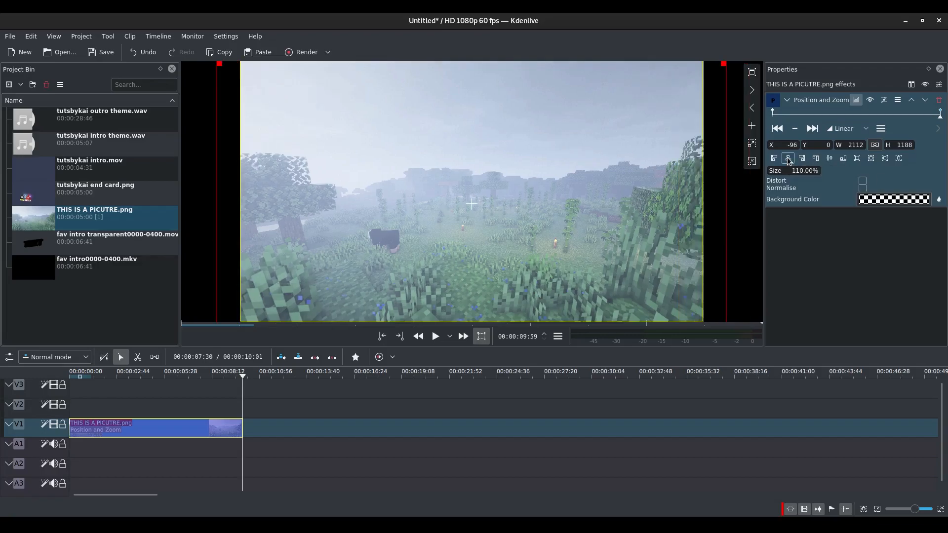
{"action": "left_click", "coordinate": [830, 159]}
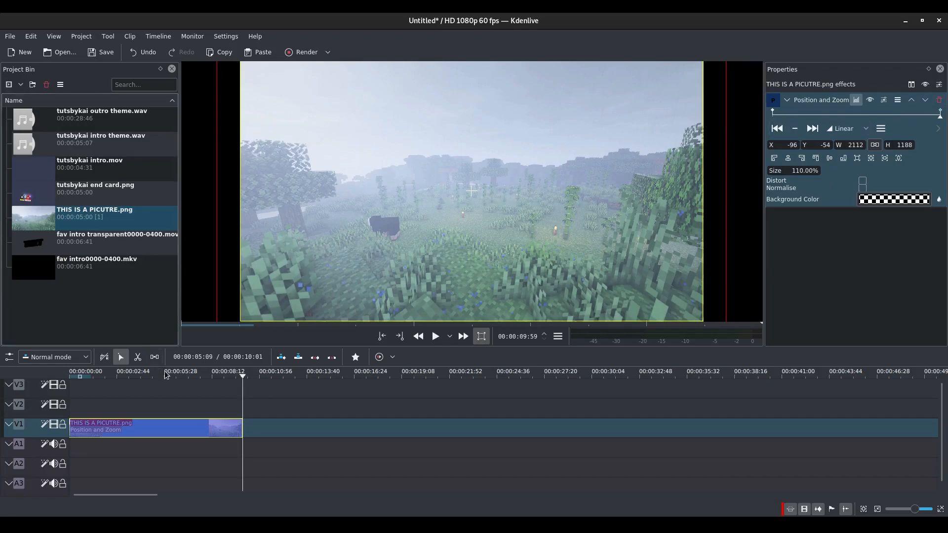
Step: Play the picture clip from the start of the timeline to check the slow zoom-in
{"action": "key", "text": "Home"}
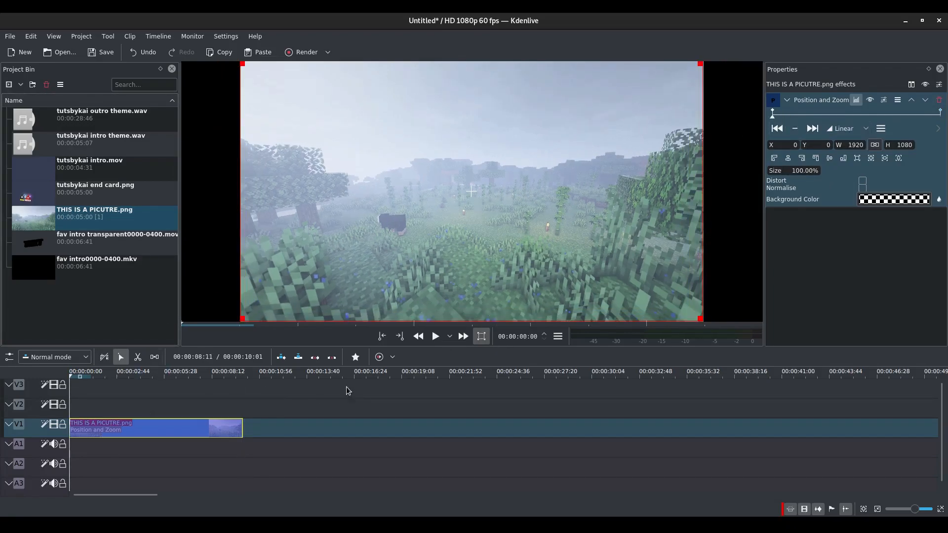
{"action": "left_click", "coordinate": [437, 338]}
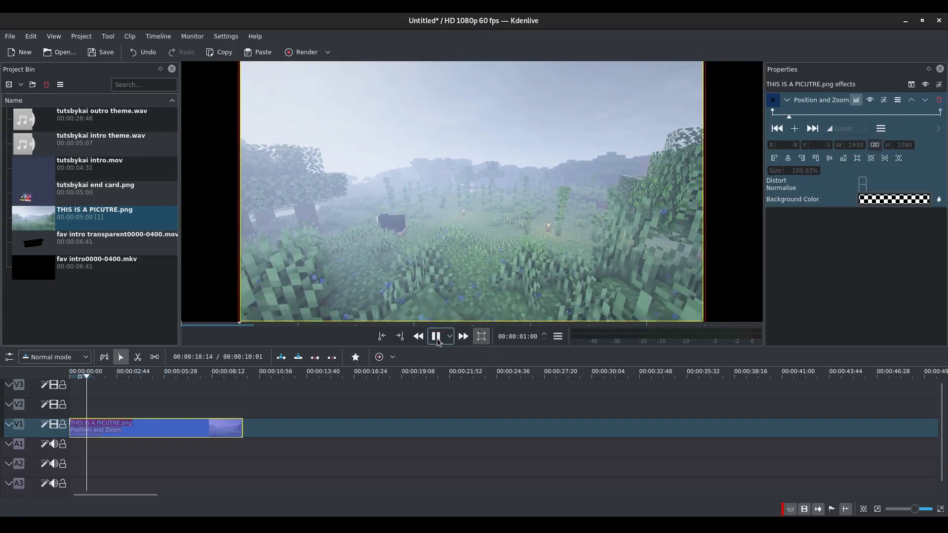
{"action": "left_click", "coordinate": [92, 457]}
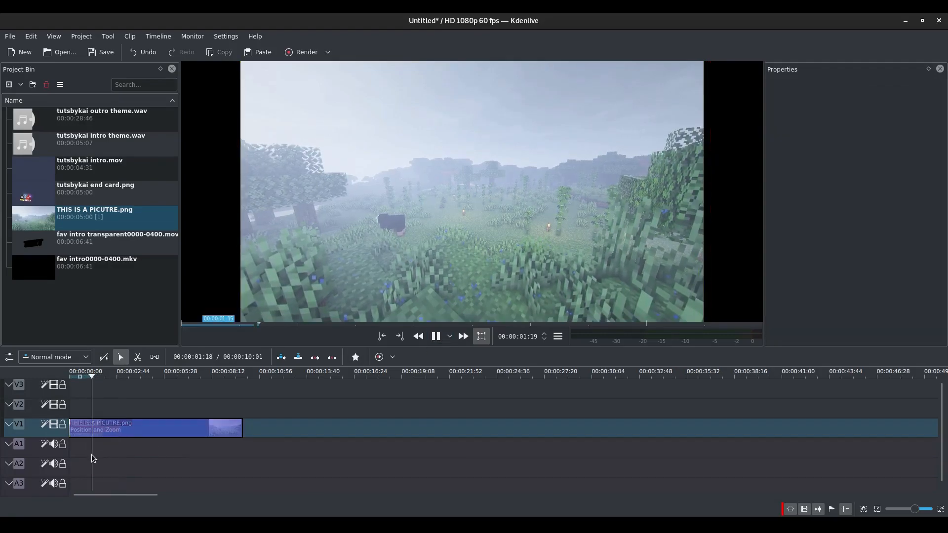
{"action": "key", "text": "Home"}
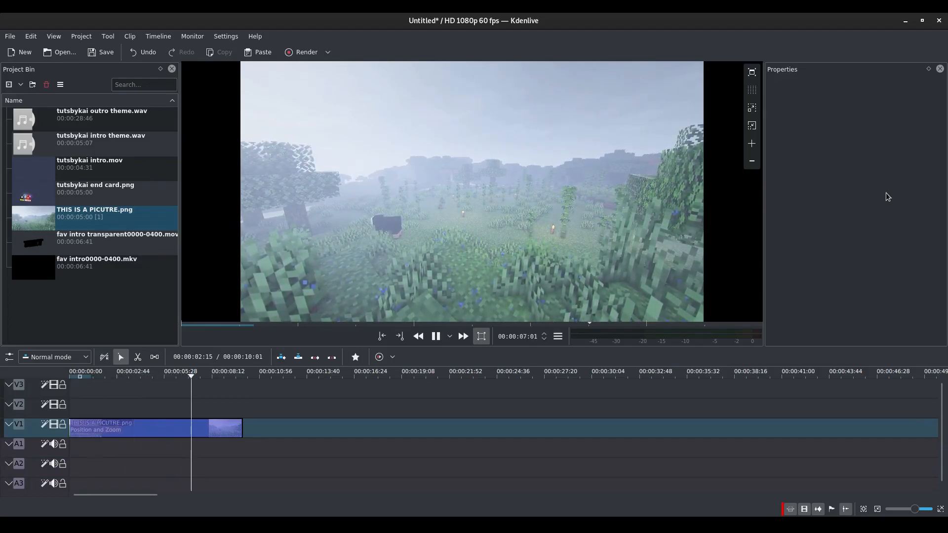
{"action": "left_click", "coordinate": [605, 209]}
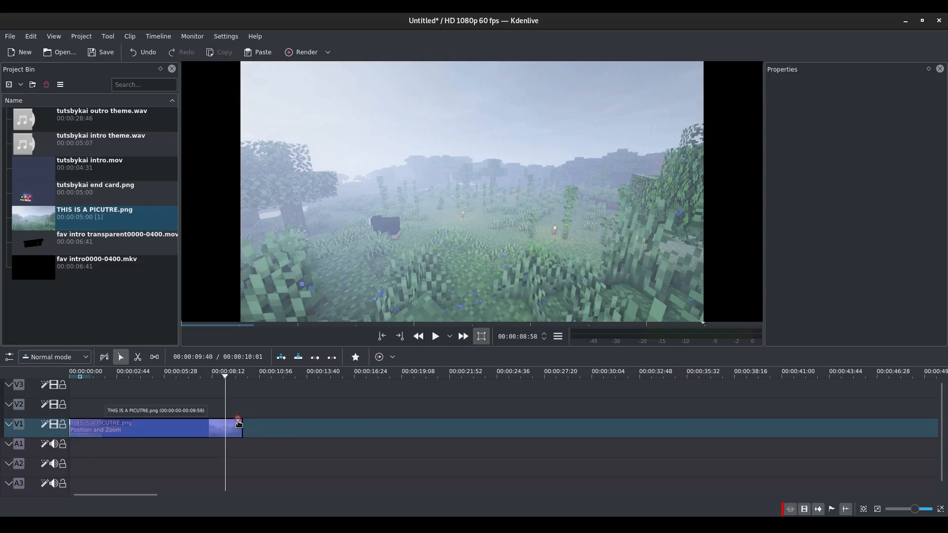
Step: Add a fade to black of about 2 seconds at the picture clip's end and a fade from black at its start
{"action": "left_click_drag", "start_coordinate": [238, 423], "coordinate": [202, 438]}
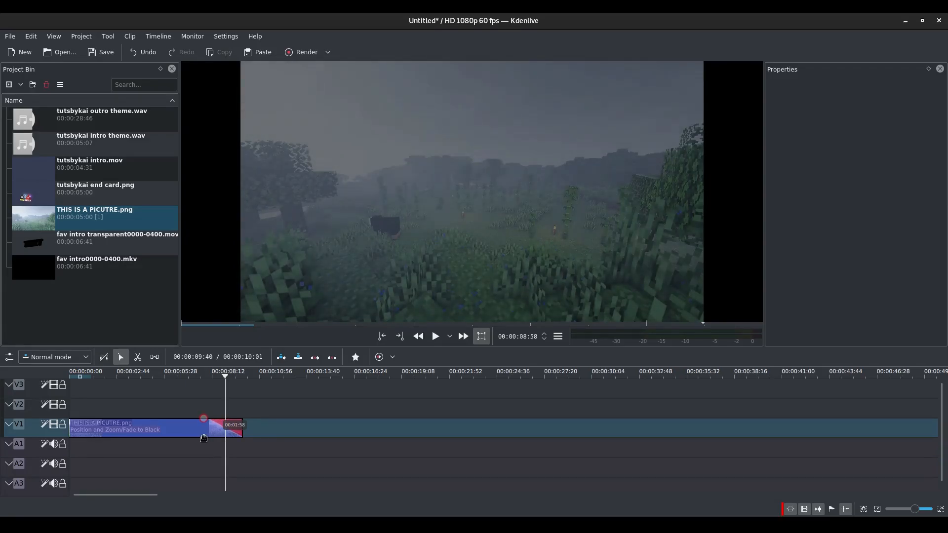
{"action": "left_click_drag", "start_coordinate": [203, 438], "coordinate": [203, 437]}
{"action": "left_click_drag", "start_coordinate": [77, 423], "coordinate": [109, 448]}
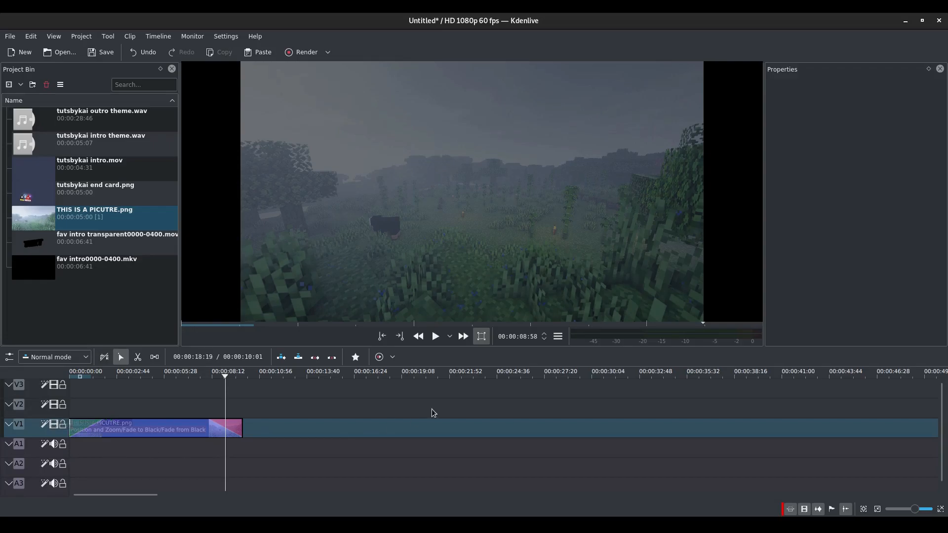
Step: Play the picture clip from the start to check both fades, and return the playhead to the start
{"action": "key", "text": "Home"}
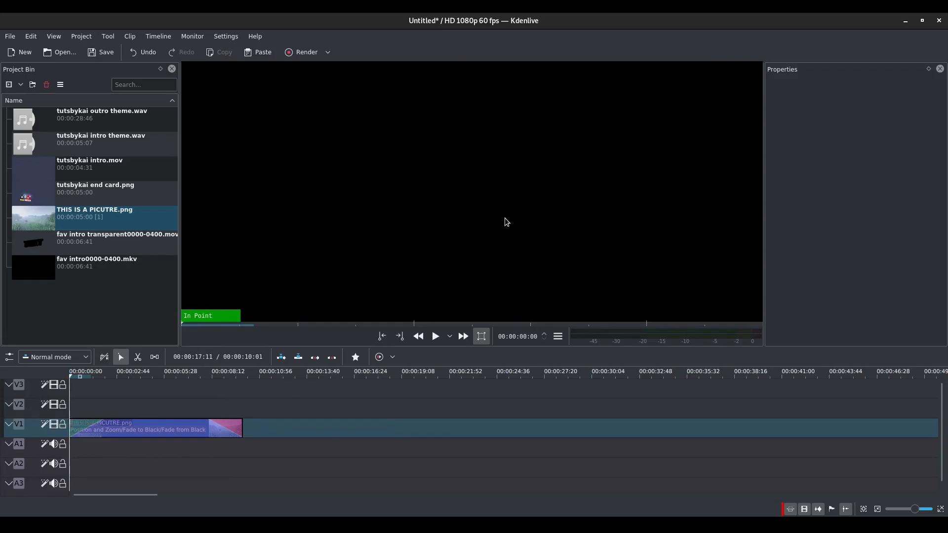
{"action": "left_click", "coordinate": [505, 219]}
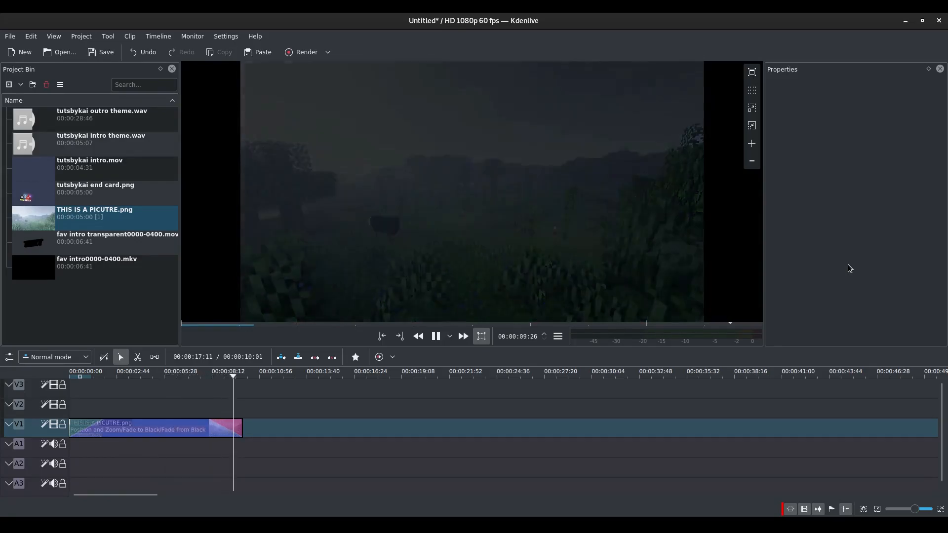
{"action": "left_click", "coordinate": [257, 388]}
{"action": "key", "text": "Home"}
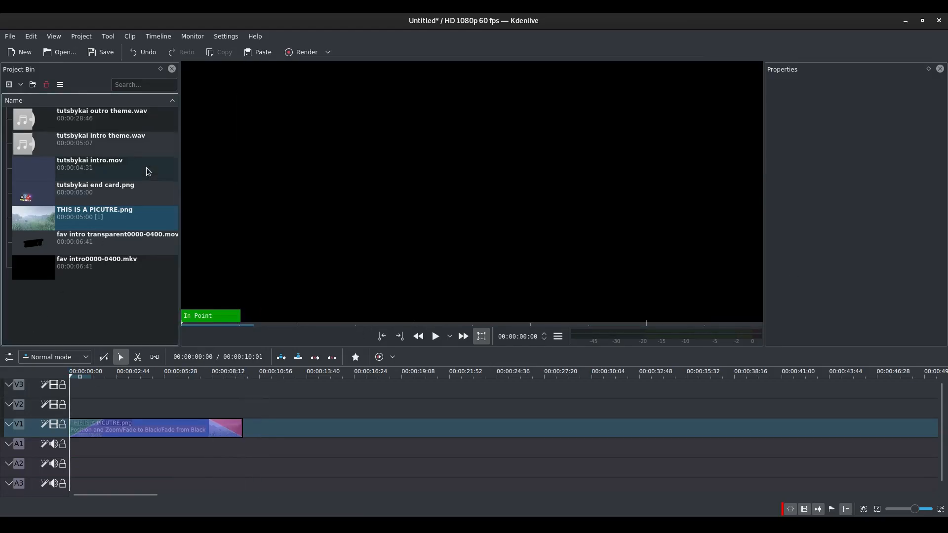
Step: Try tutsbykai end card.png after the picture clip on V1 with fades from and to black, play it, and delete it
{"action": "left_click_drag", "start_coordinate": [105, 198], "coordinate": [249, 424]}
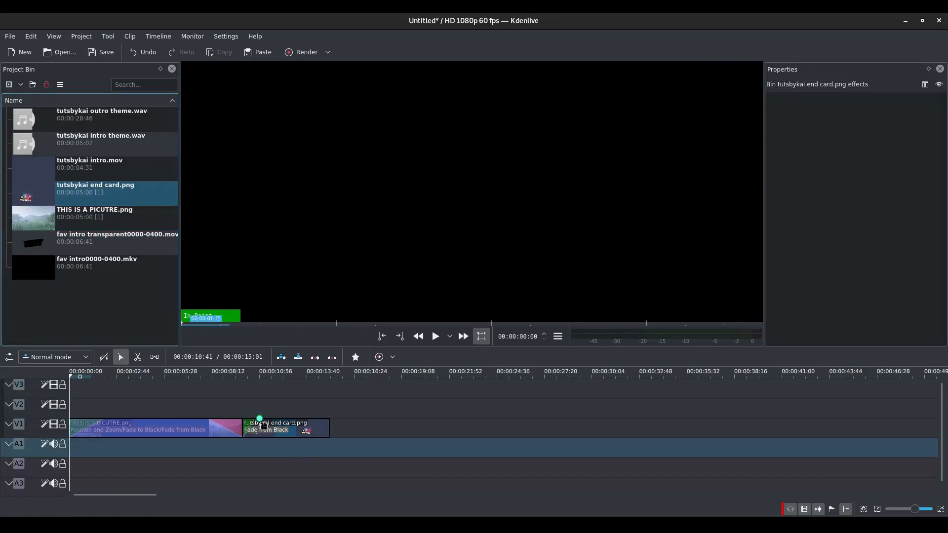
{"action": "left_click", "coordinate": [235, 414]}
{"action": "key", "text": "space"}
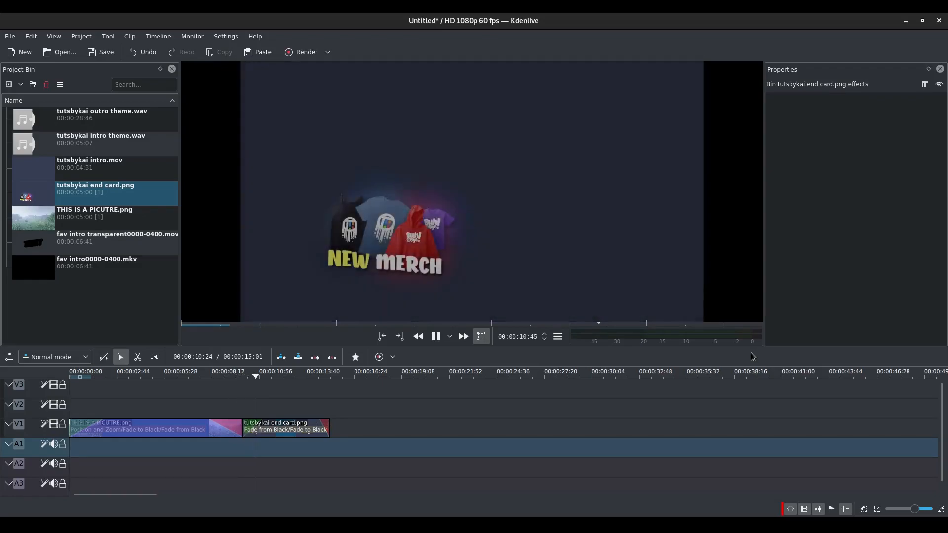
{"action": "key", "text": "space"}
{"action": "left_click", "coordinate": [335, 432]}
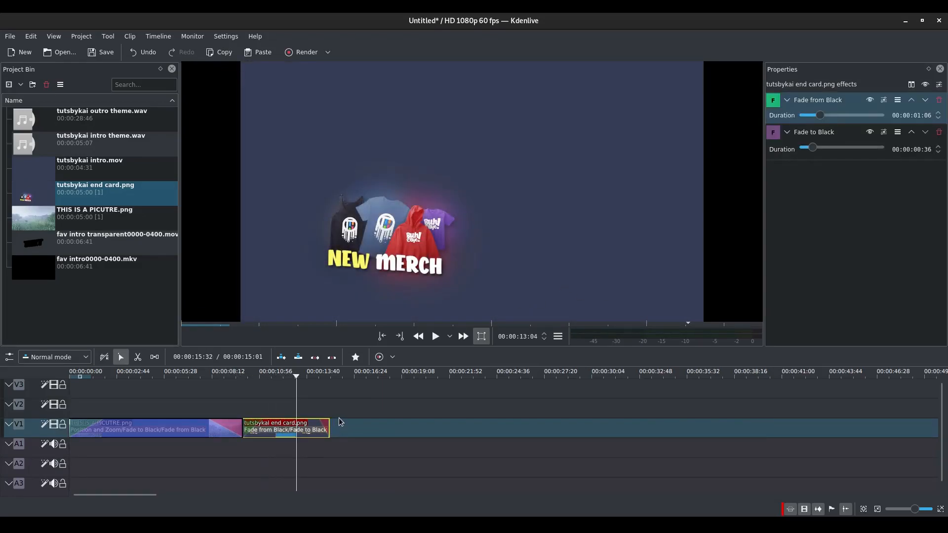
{"action": "key", "text": "Delete"}
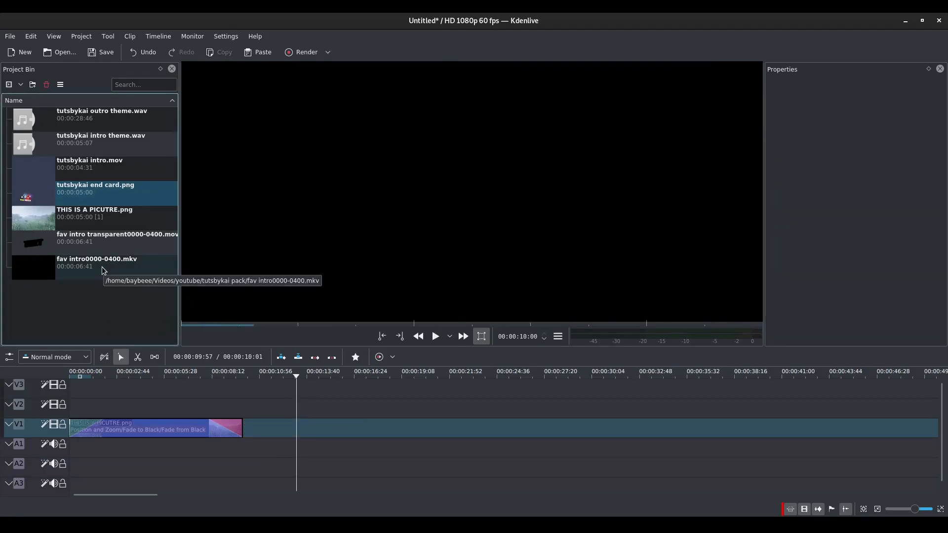
Step: Place fav intro0000-0400.mkv on V2 above the picture clip and play that section
{"action": "left_click_drag", "start_coordinate": [104, 271], "coordinate": [158, 408]}
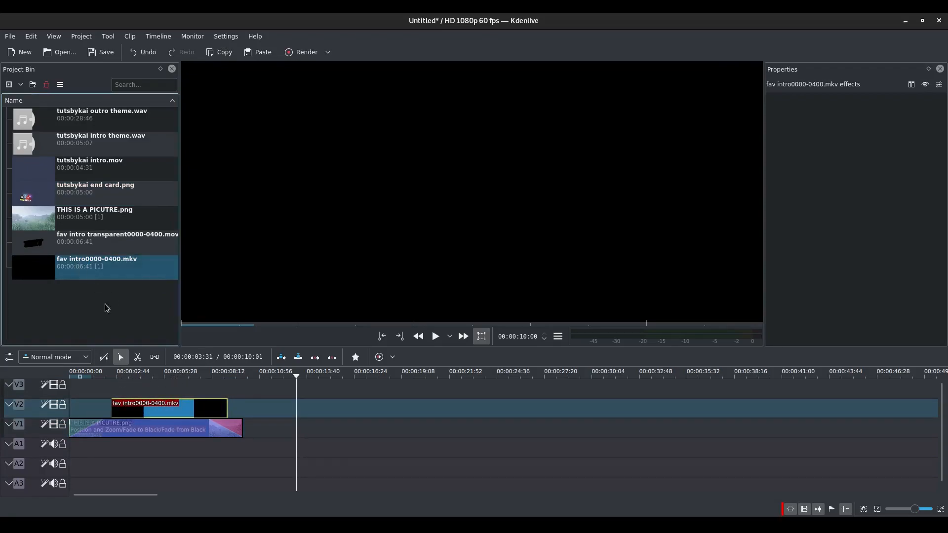
{"action": "left_click", "coordinate": [126, 389]}
{"action": "left_click_drag", "start_coordinate": [133, 387], "coordinate": [128, 388]}
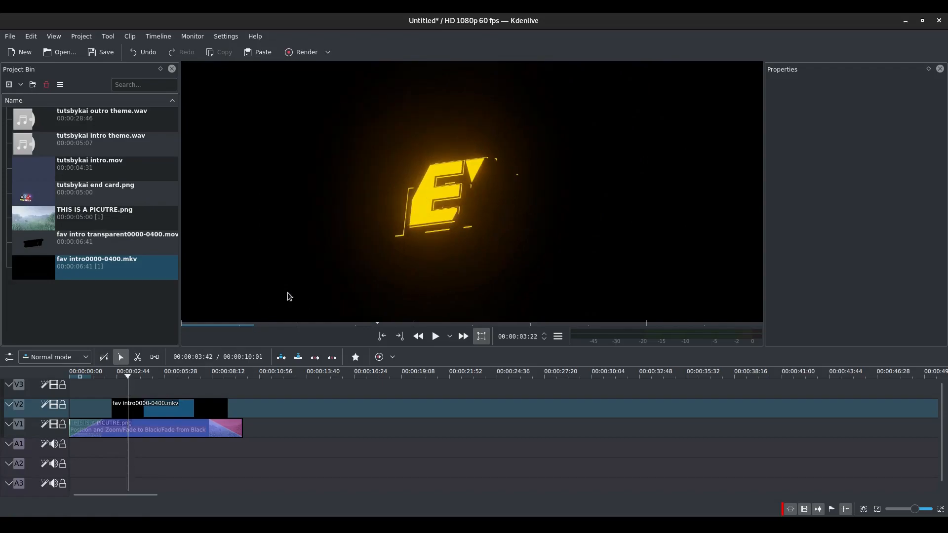
{"action": "key", "text": "space"}
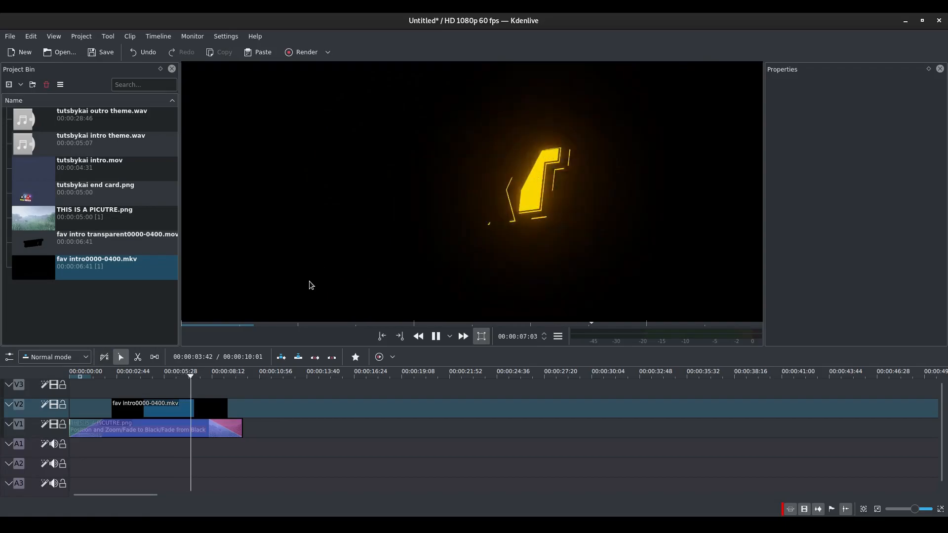
{"action": "key", "text": "space"}
Step: Move the fav intro clip on V2 to the start of the timeline and scrub through it to about 00:00:05:08
{"action": "left_click_drag", "start_coordinate": [97, 392], "coordinate": [103, 398]}
{"action": "left_click", "coordinate": [180, 404]}
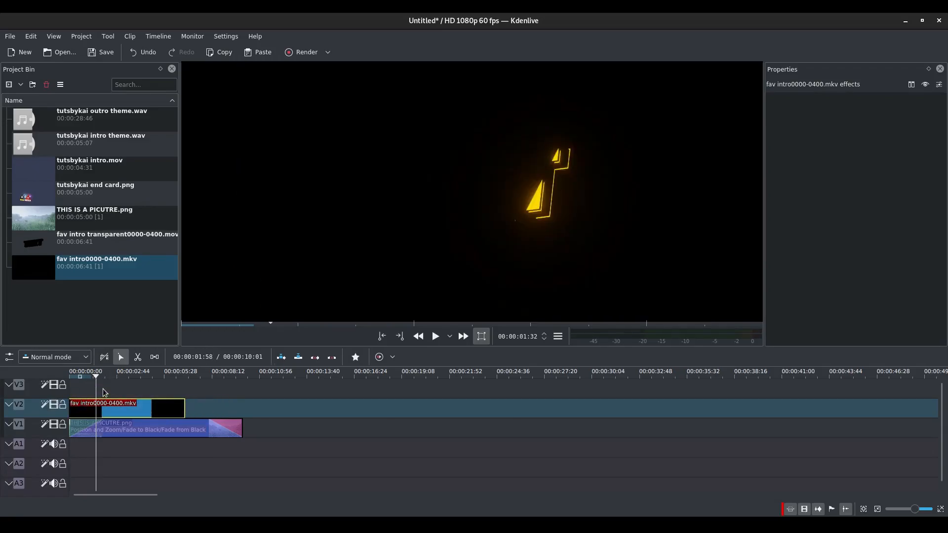
{"action": "left_click_drag", "start_coordinate": [104, 392], "coordinate": [158, 391]}
Step: Show the Compositions panel and add a Screen composition between the fav intro clip on V2 and the picture clip on V1
{"action": "left_click", "coordinate": [54, 37]}
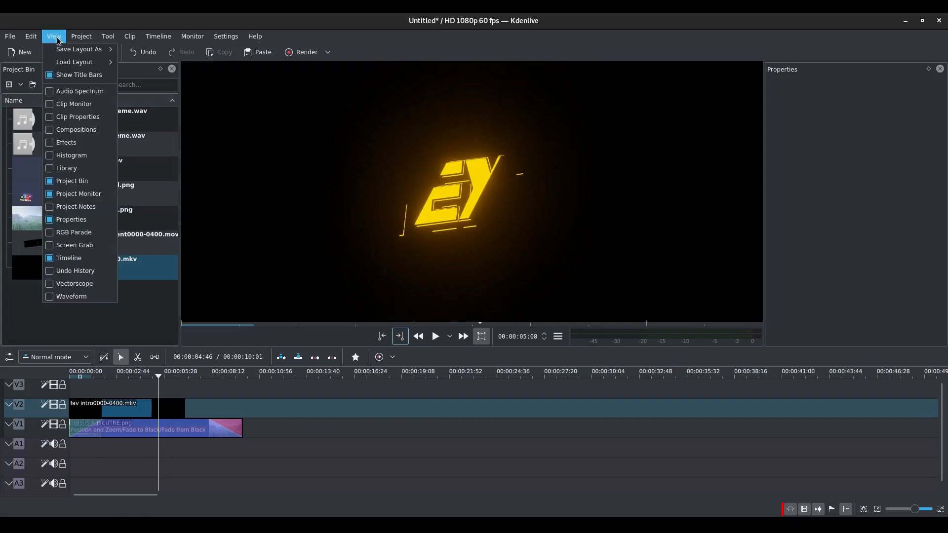
{"action": "left_click", "coordinate": [77, 129]}
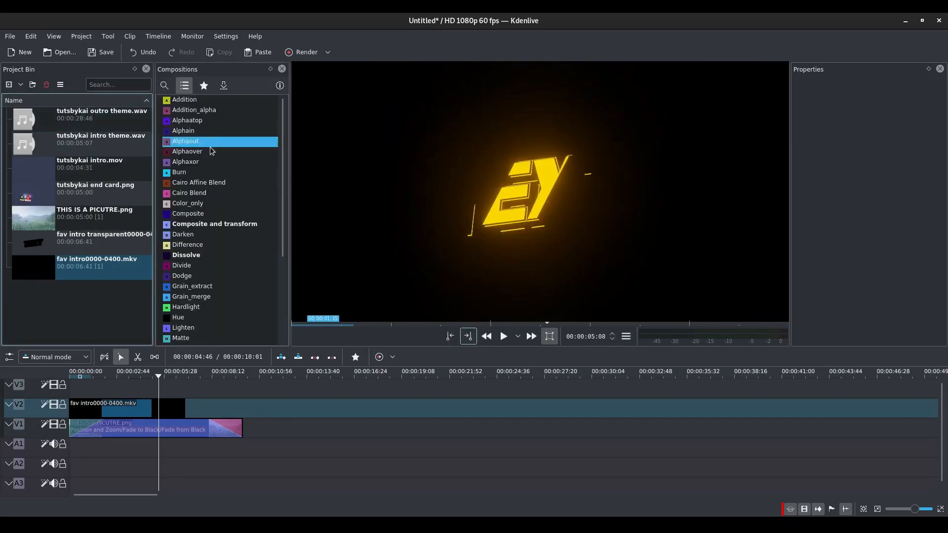
{"action": "scroll", "coordinate": [209, 158], "scroll_direction": "down", "scroll_amount": 4}
{"action": "left_click_drag", "start_coordinate": [186, 271], "coordinate": [139, 420]}
{"action": "scroll", "coordinate": [209, 264], "scroll_direction": "up", "scroll_amount": 4}
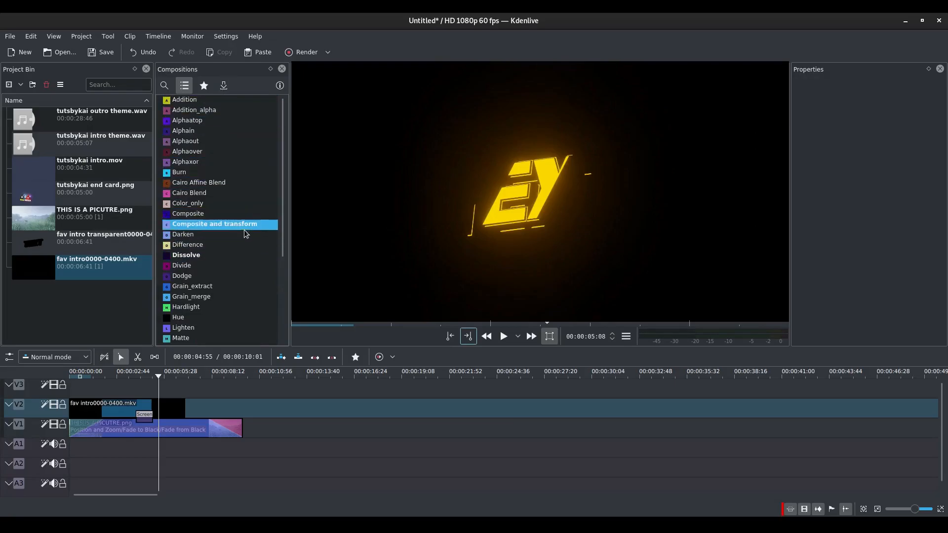
{"action": "scroll", "coordinate": [222, 301], "scroll_direction": "down", "scroll_amount": 2}
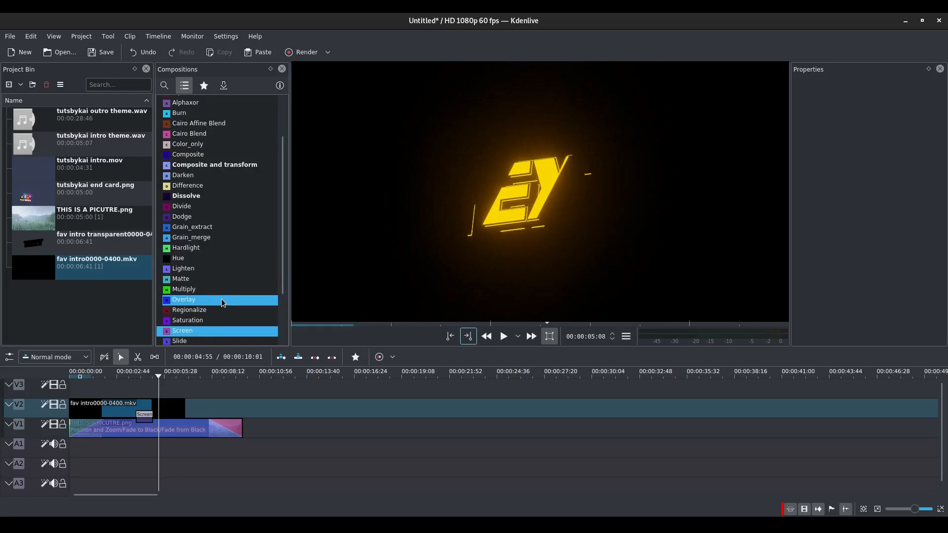
{"action": "scroll", "coordinate": [222, 302], "scroll_direction": "down", "scroll_amount": 1}
{"action": "scroll", "coordinate": [222, 302], "scroll_direction": "down", "scroll_amount": 1}
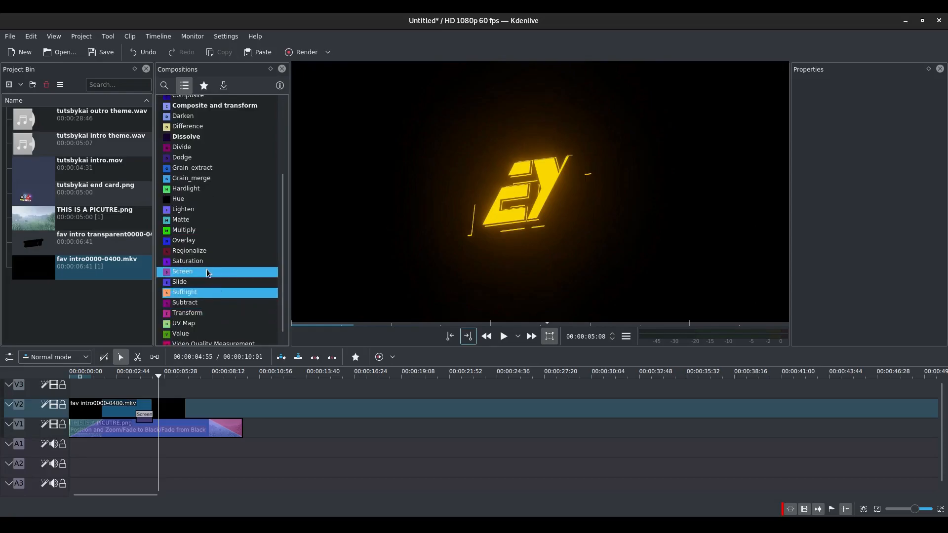
Step: Stretch the Screen composition at both ends so it spans the full length of the fav intro clip on V2
{"action": "left_click", "coordinate": [144, 399]}
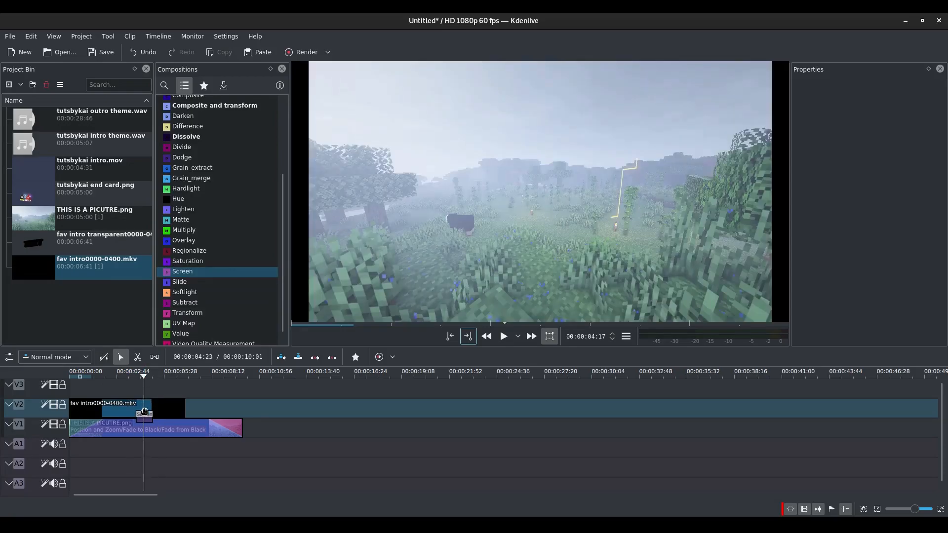
{"action": "left_click_drag", "start_coordinate": [136, 414], "coordinate": [70, 413]}
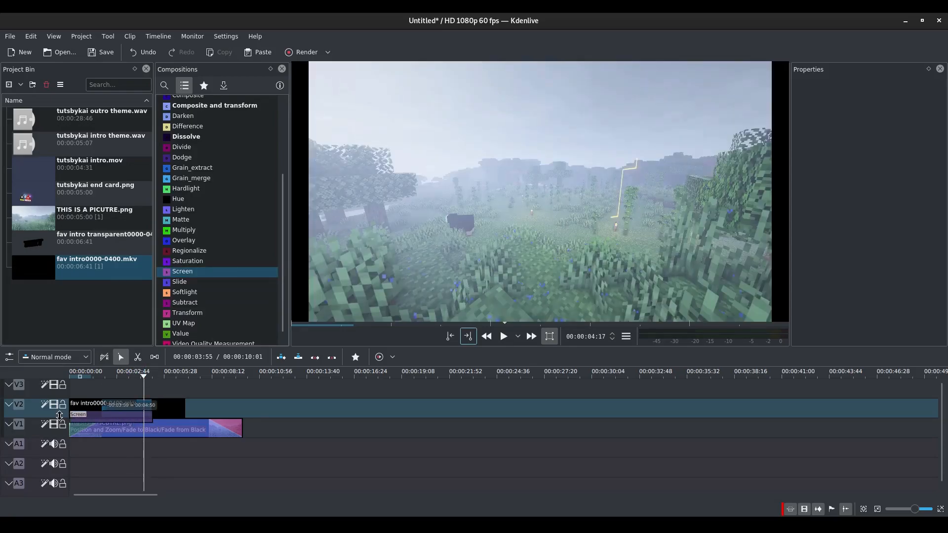
{"action": "left_click_drag", "start_coordinate": [152, 414], "coordinate": [185, 414]}
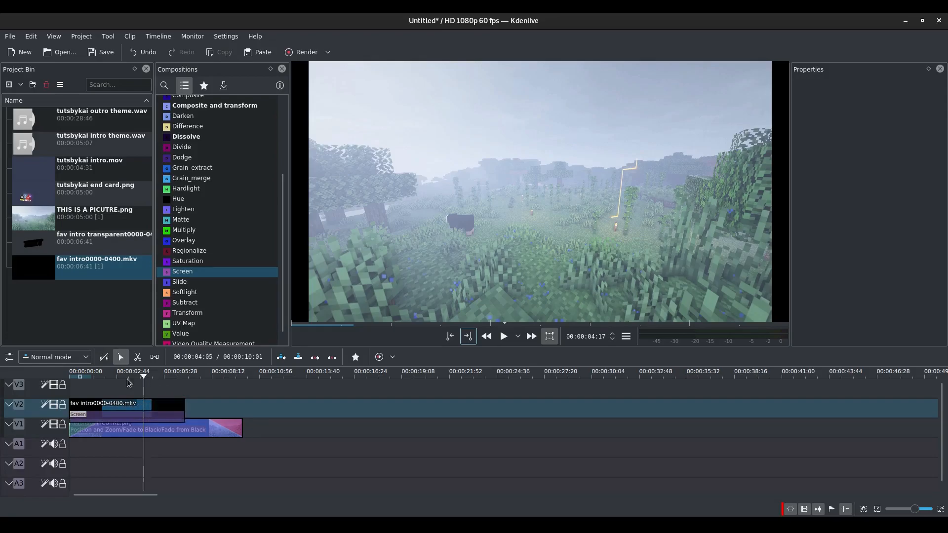
Step: Play the timeline from the start through the fav intro clip to preview the Screen composition over the picture, and scrub back
{"action": "left_click_drag", "start_coordinate": [92, 374], "coordinate": [19, 373]}
{"action": "key", "text": "space"}
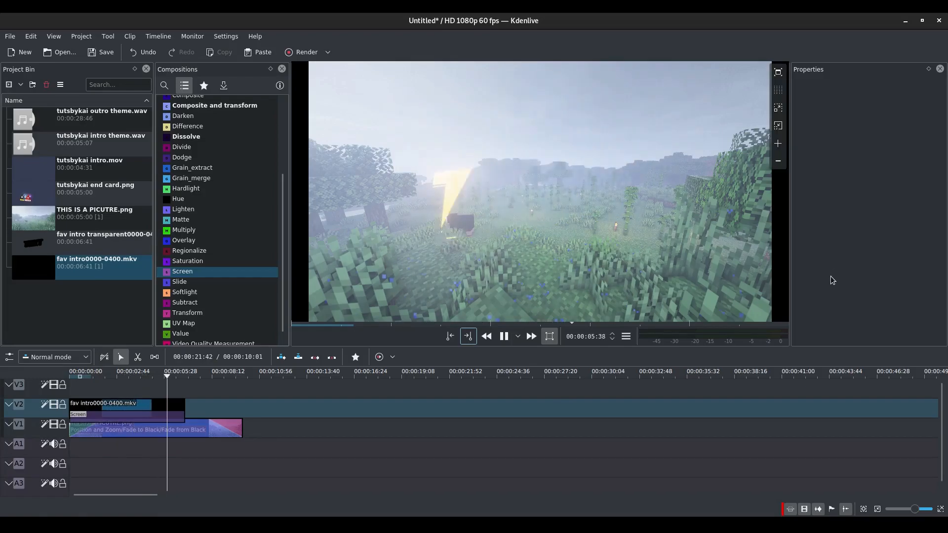
{"action": "key", "text": "space"}
{"action": "left_click_drag", "start_coordinate": [188, 376], "coordinate": [164, 329]}
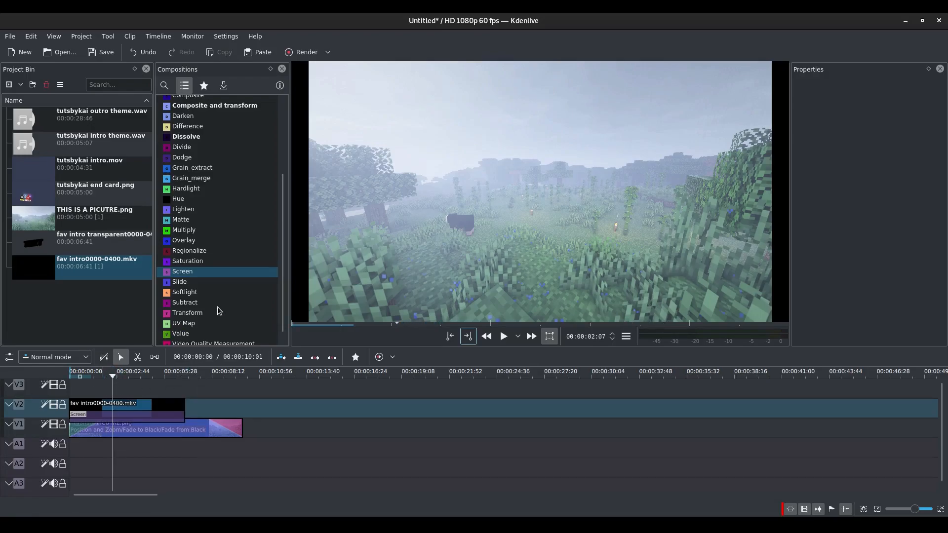
Step: Enable the effects of the THIS IS A PICUTRE.png clip on V1 and play the timeline from the start
{"action": "key", "text": "Home"}
{"action": "left_click", "coordinate": [116, 433]}
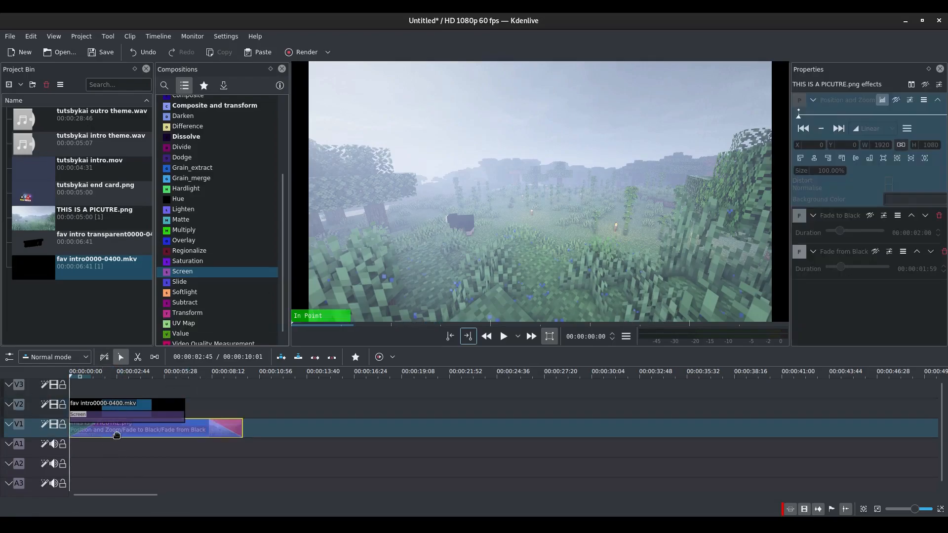
{"action": "left_click", "coordinate": [924, 86]}
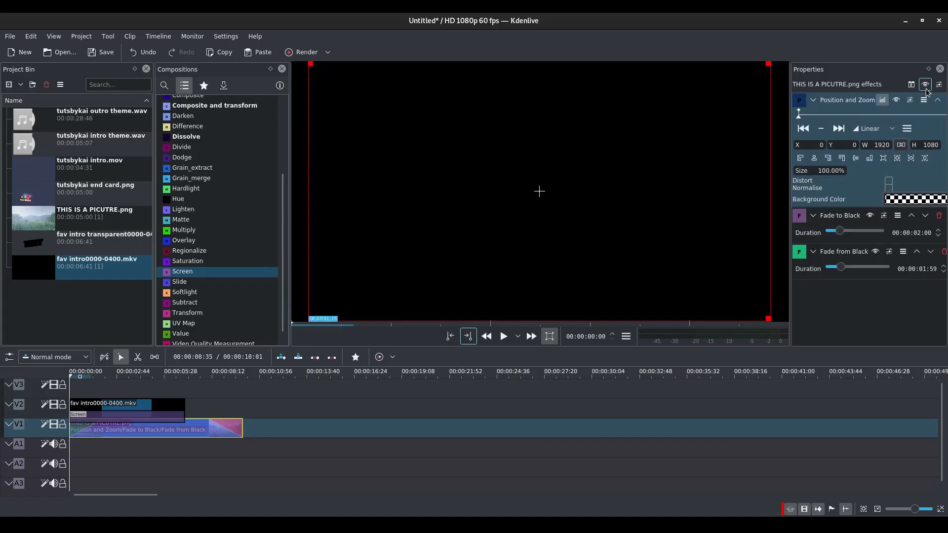
{"action": "left_click", "coordinate": [130, 402]}
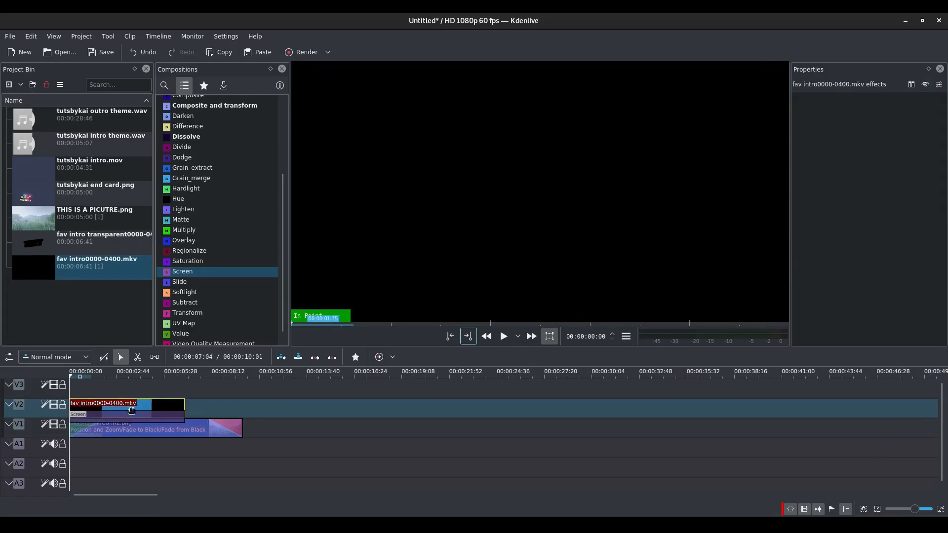
{"action": "left_click_drag", "start_coordinate": [128, 446], "coordinate": [2, 446]}
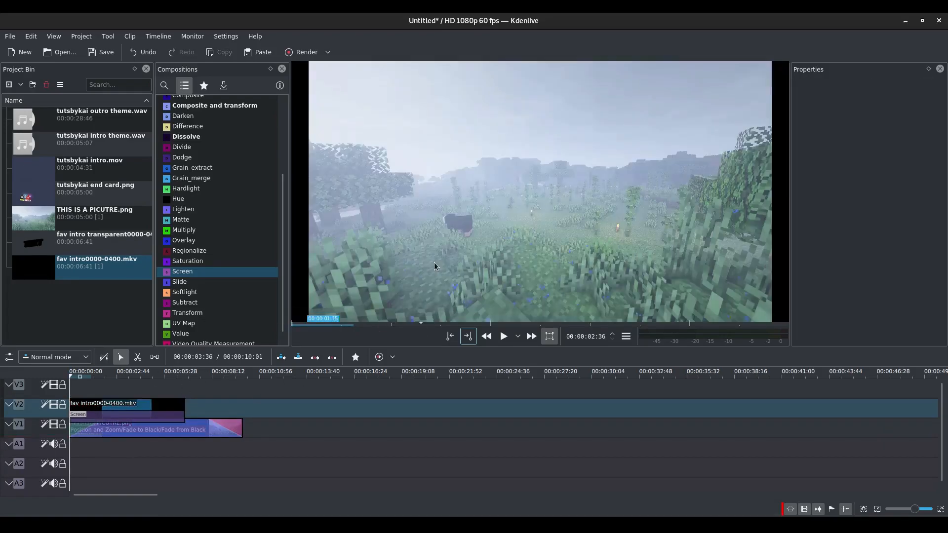
{"action": "left_click", "coordinate": [434, 262]}
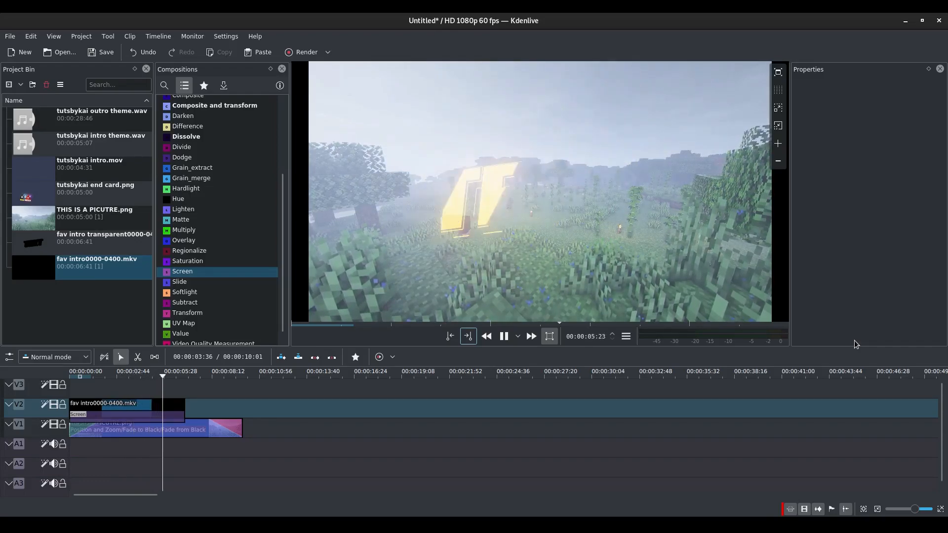
{"action": "left_click", "coordinate": [620, 236]}
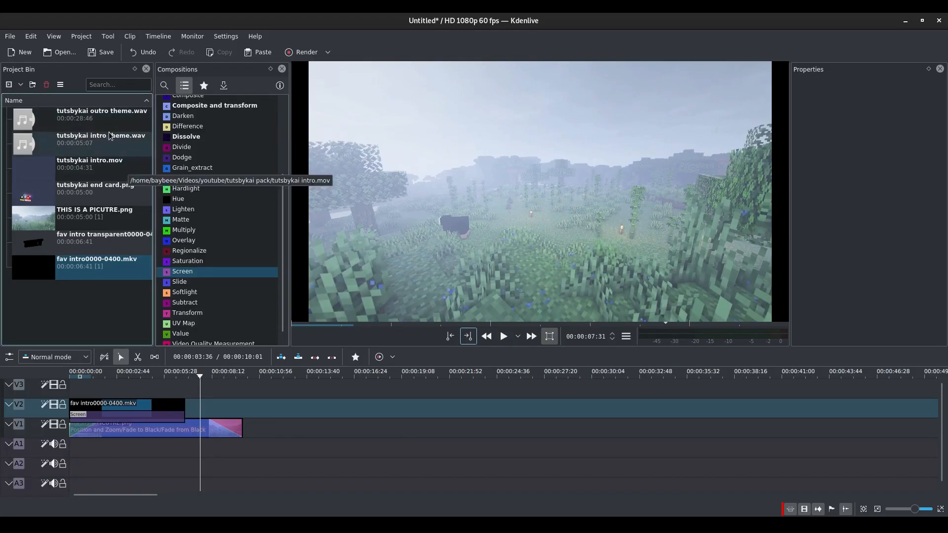
Step: Add tutsbykai outro theme.wav to A1 at the timeline start, with its opening trimmed and a 00:00:00:59 fade in, and play it
{"action": "left_click_drag", "start_coordinate": [94, 119], "coordinate": [160, 440]}
{"action": "left_click", "coordinate": [162, 441]}
{"action": "left_click_drag", "start_coordinate": [225, 444], "coordinate": [92, 429]}
{"action": "left_click_drag", "start_coordinate": [137, 391], "coordinate": [24, 390]}
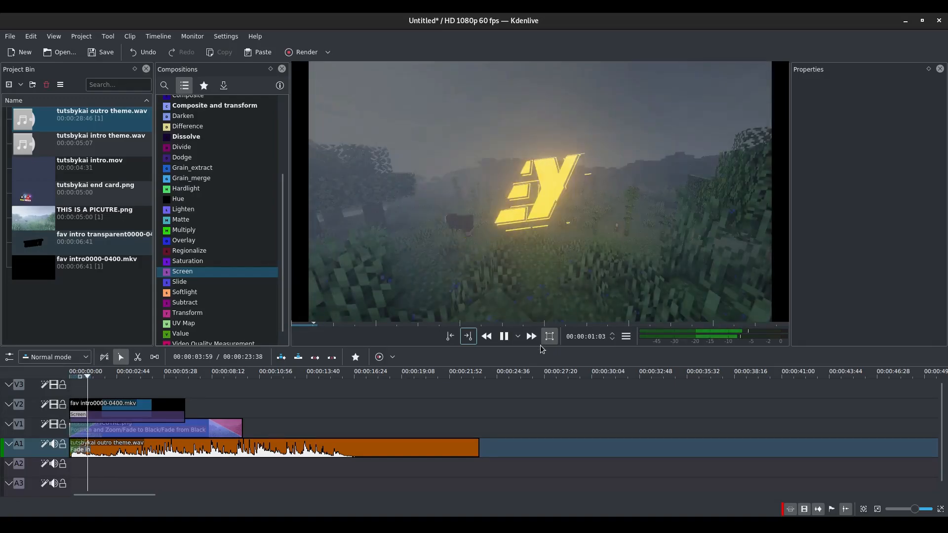
{"action": "left_click", "coordinate": [503, 337]}
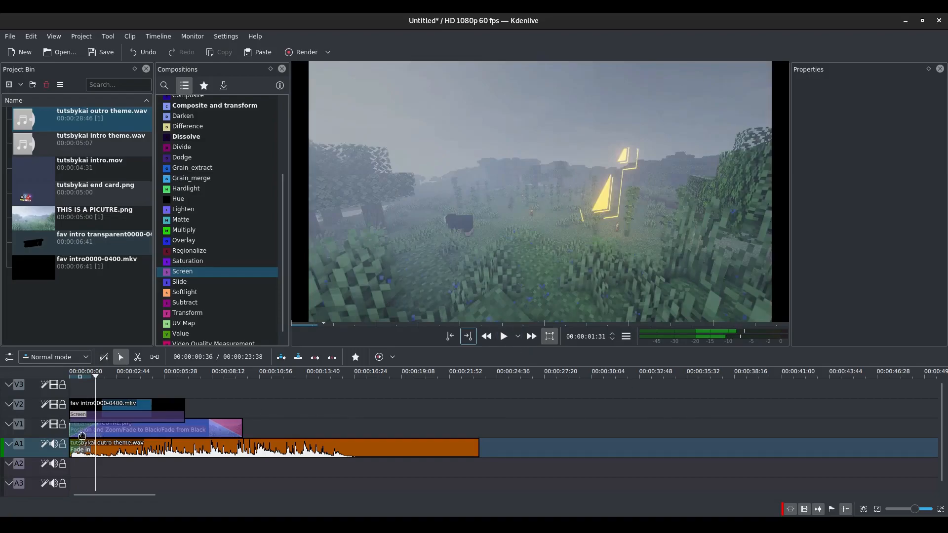
Step: Disable the effects of the picture clip on V1 and play the timeline from the start through the intro
{"action": "left_click", "coordinate": [93, 427]}
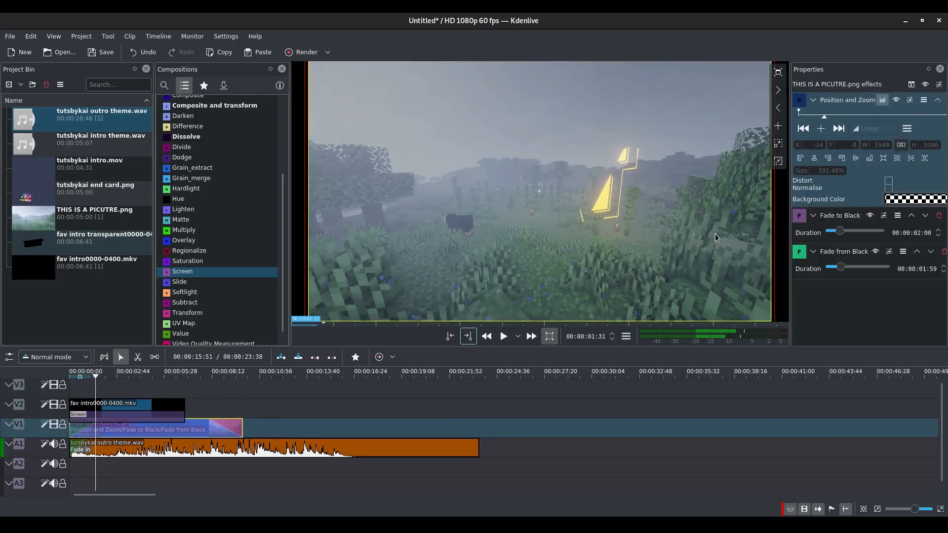
{"action": "left_click", "coordinate": [925, 84]}
{"action": "left_click", "coordinate": [103, 385]}
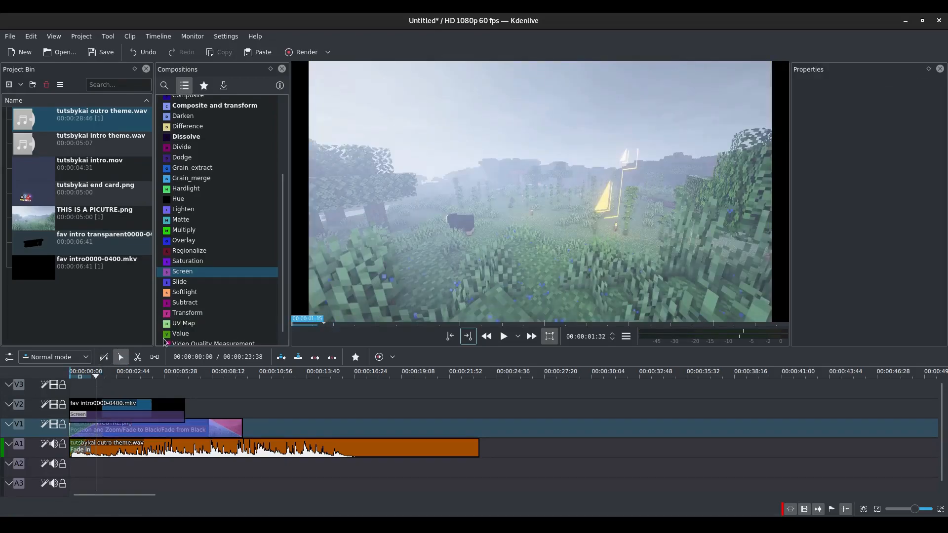
{"action": "left_click_drag", "start_coordinate": [88, 368], "coordinate": [69, 371]}
{"action": "left_click", "coordinate": [481, 227]}
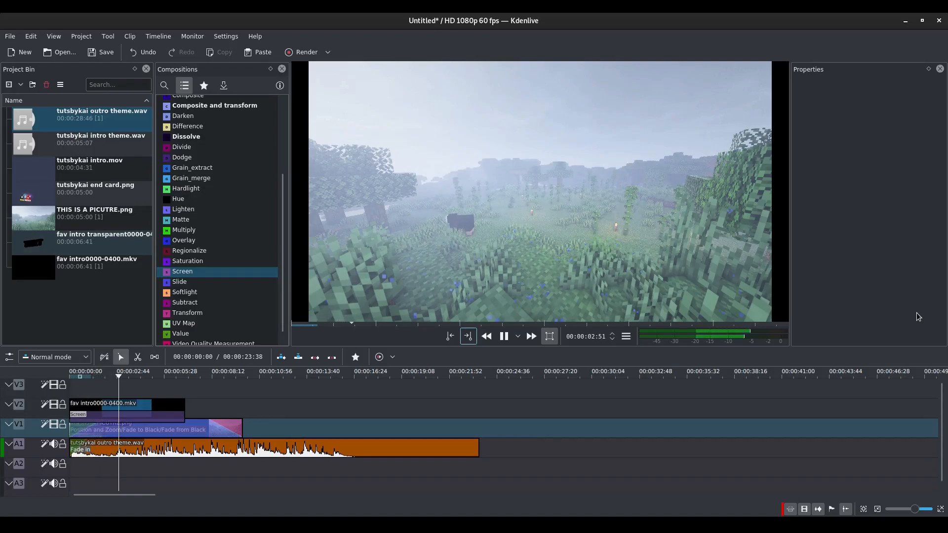
{"action": "left_click", "coordinate": [503, 337]}
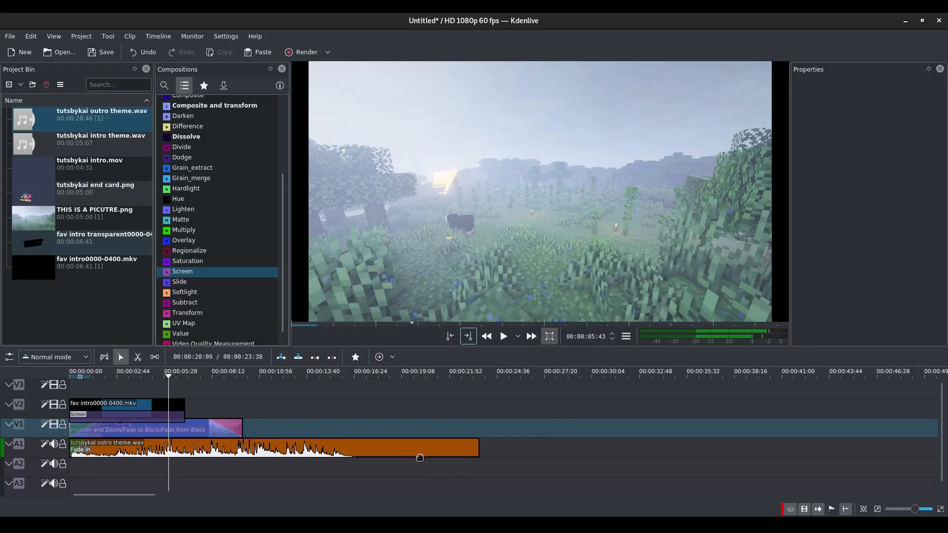
Step: Delete the outro theme audio from A1, and the Screen composition and fav intro clip from V2
{"action": "left_click", "coordinate": [419, 455]}
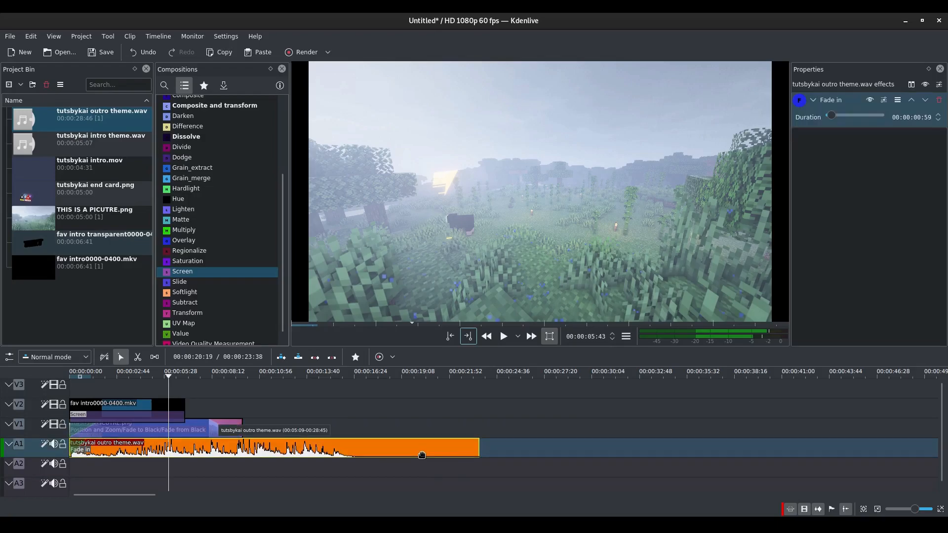
{"action": "key", "text": "Delete"}
{"action": "left_click", "coordinate": [133, 419]}
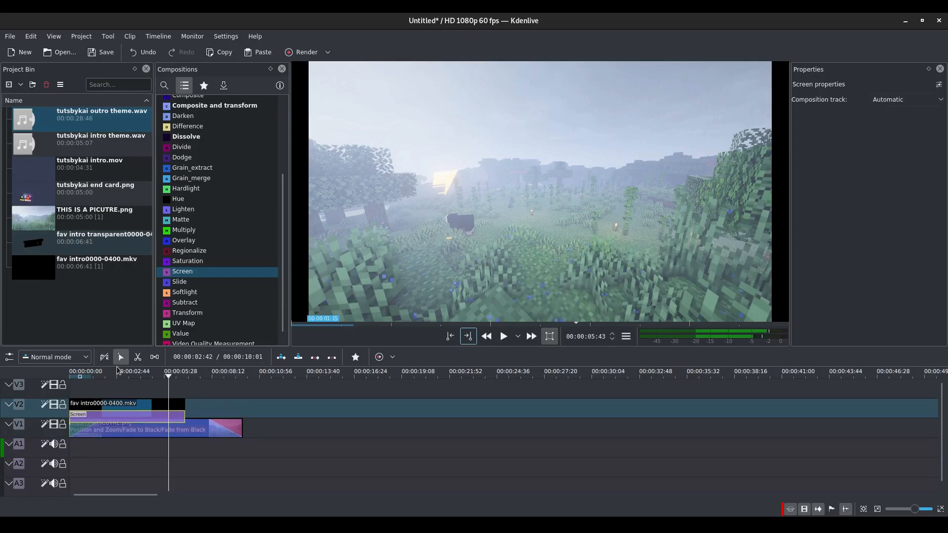
{"action": "left_click", "coordinate": [108, 235]}
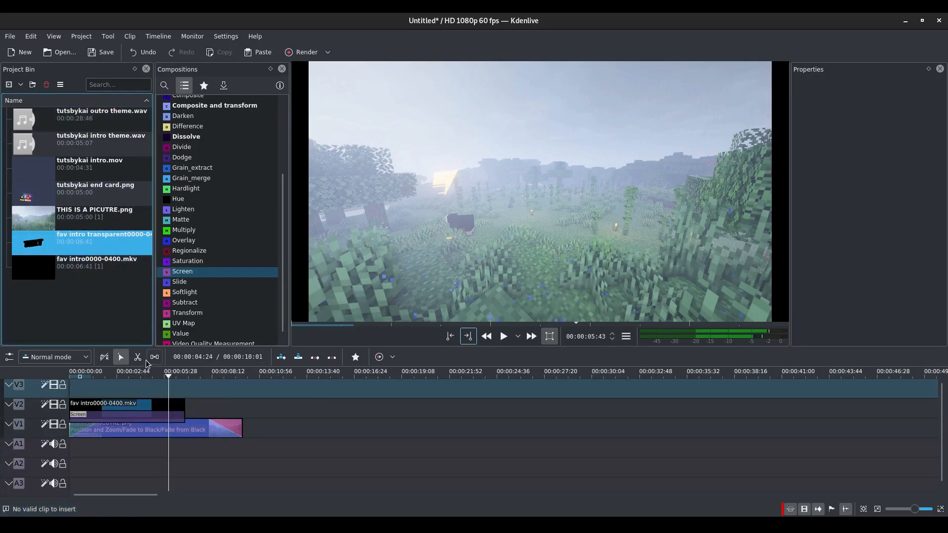
{"action": "left_click", "coordinate": [125, 416]}
{"action": "key", "text": "Delete"}
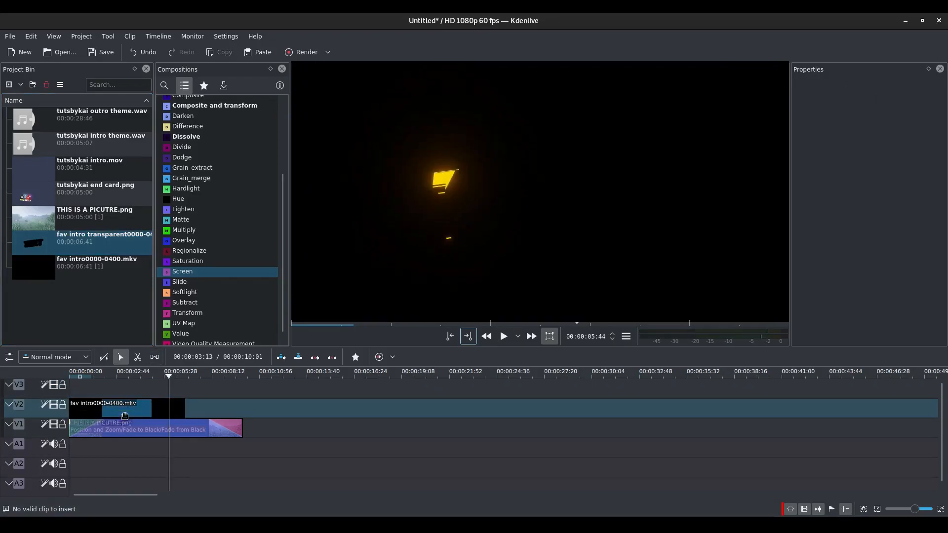
{"action": "left_click", "coordinate": [130, 403]}
{"action": "key", "text": "Delete"}
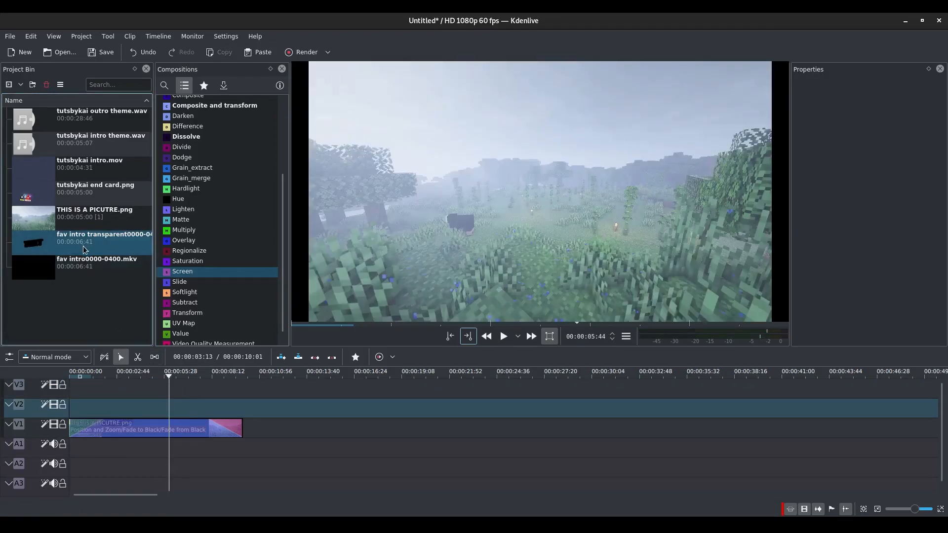
Step: Place fav intro transparent0000-0400.mov on V2 at the timeline start and play it over the picture clip
{"action": "left_click_drag", "start_coordinate": [33, 250], "coordinate": [74, 414]}
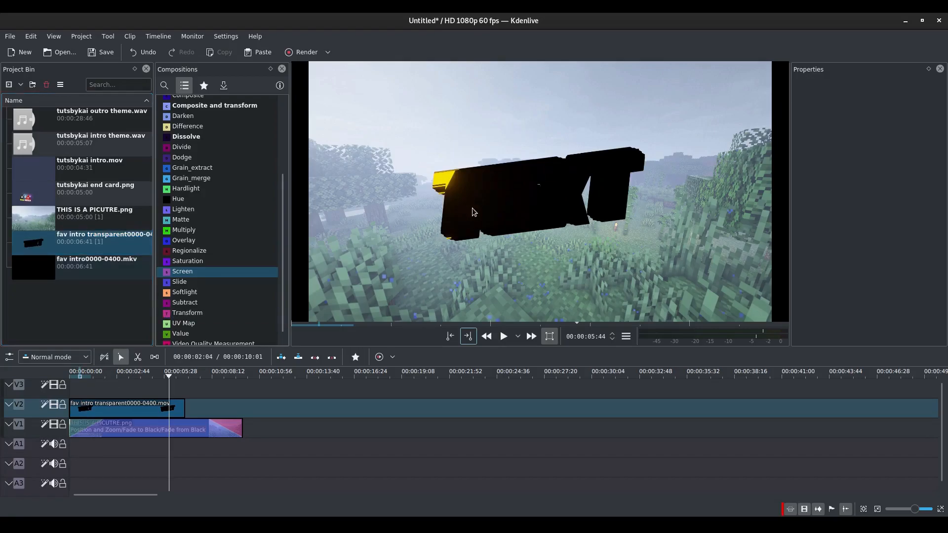
{"action": "key", "text": "Home"}
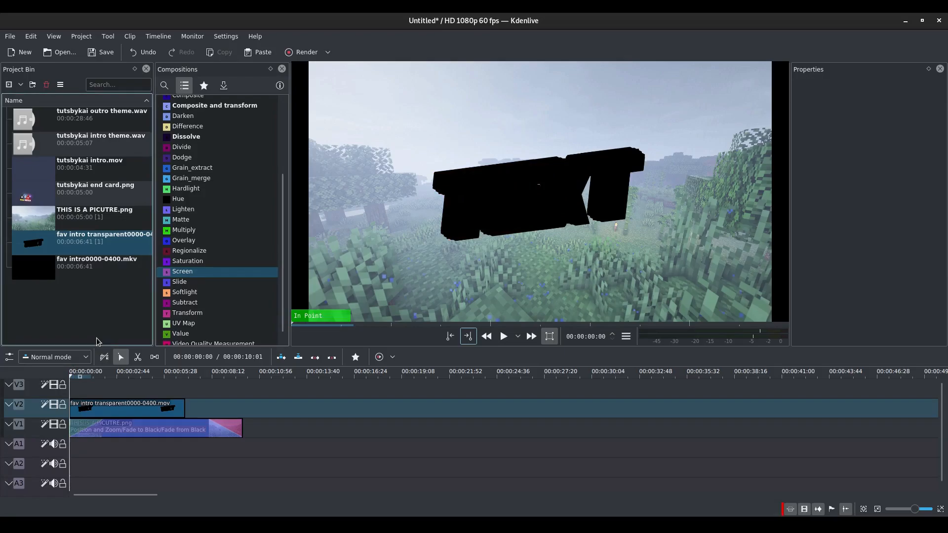
{"action": "left_click", "coordinate": [123, 409]}
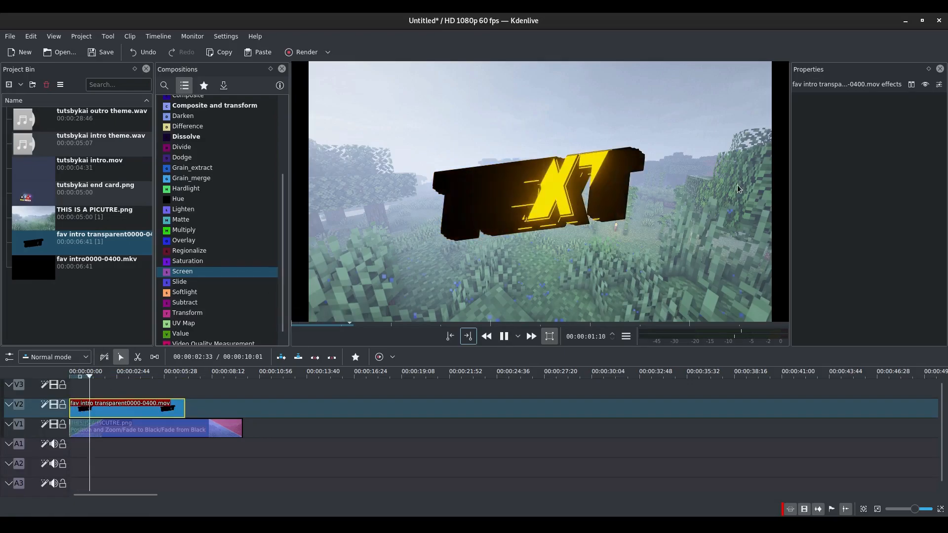
{"action": "key", "text": "space"}
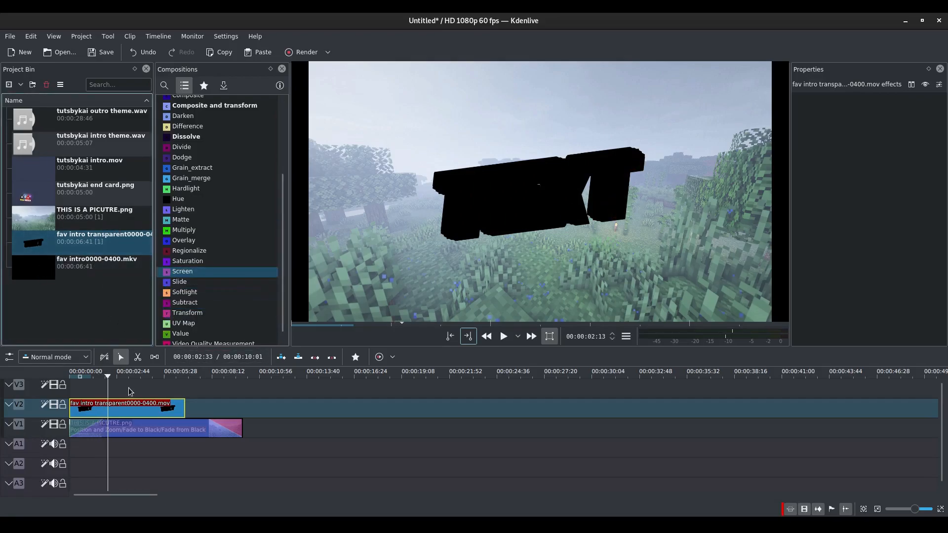
Step: Add a Slide composition between the transparent intro clip on V2 and the picture clip on V1, and play it from the start
{"action": "left_click", "coordinate": [190, 284]}
{"action": "left_click_drag", "start_coordinate": [190, 288], "coordinate": [183, 422]}
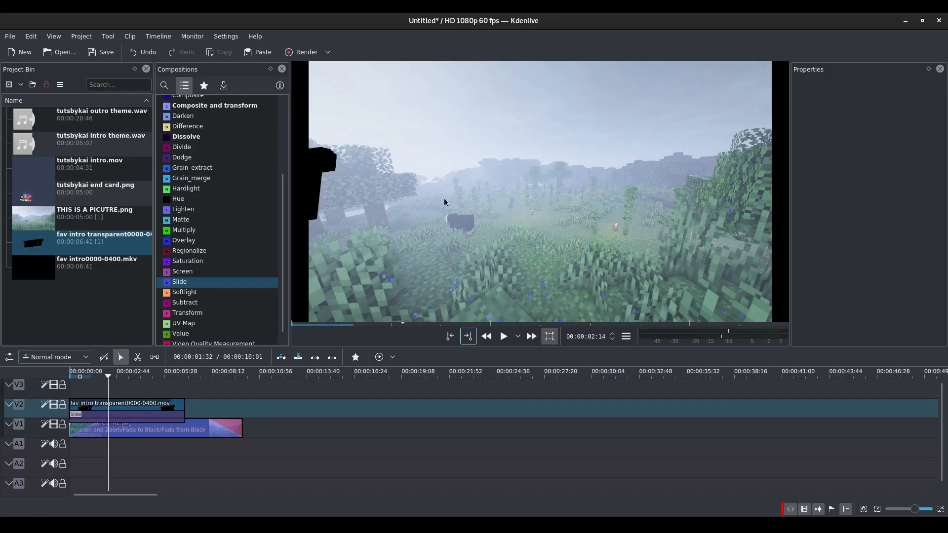
{"action": "key", "text": "Home"}
{"action": "left_click", "coordinate": [154, 413]}
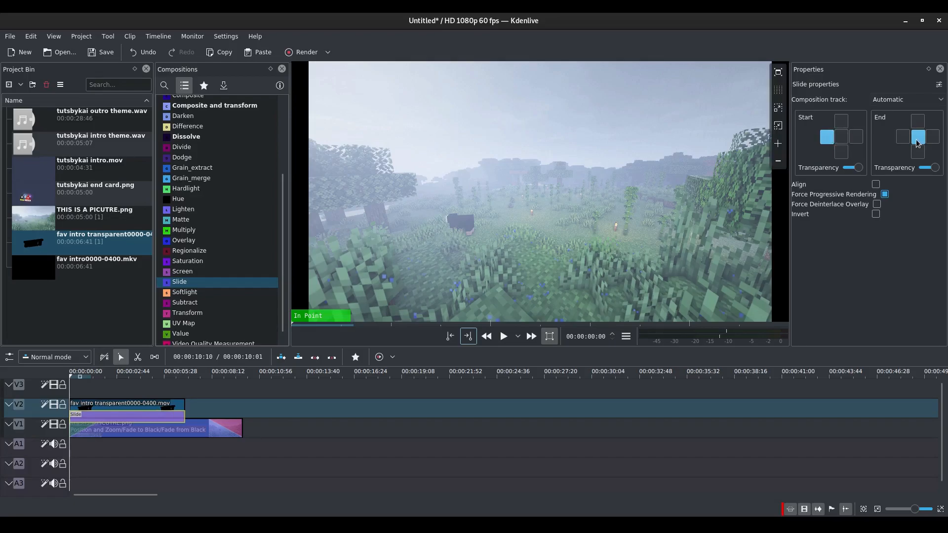
{"action": "key", "text": "space"}
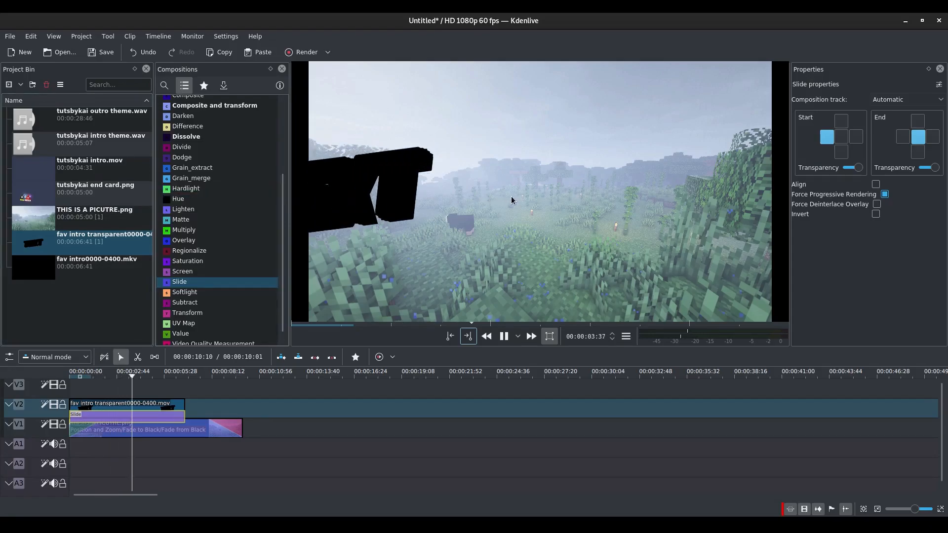
Step: Set the Slide composition's Start position to the right side and shorten it to cover only the opening of the transparent intro clip
{"action": "left_click", "coordinate": [841, 122]}
{"action": "left_click", "coordinate": [842, 152]}
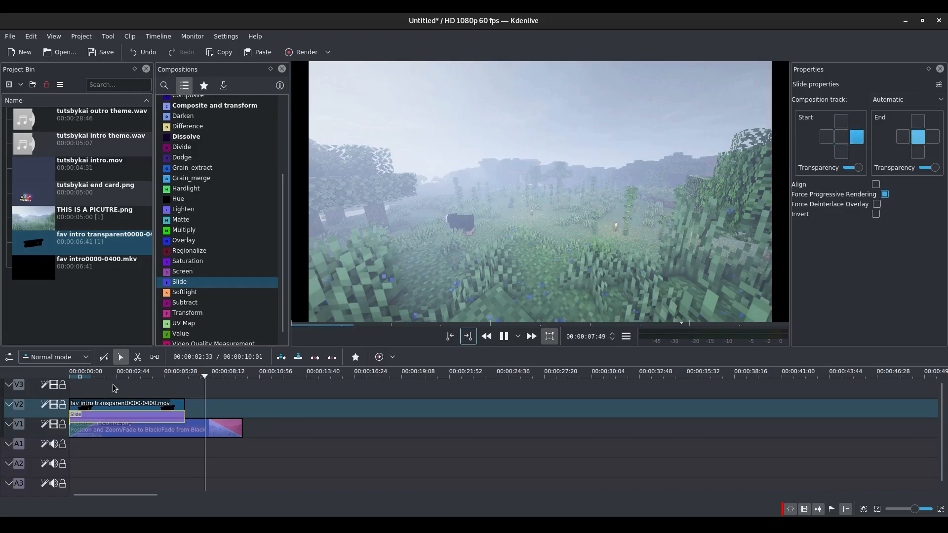
{"action": "left_click", "coordinate": [147, 400]}
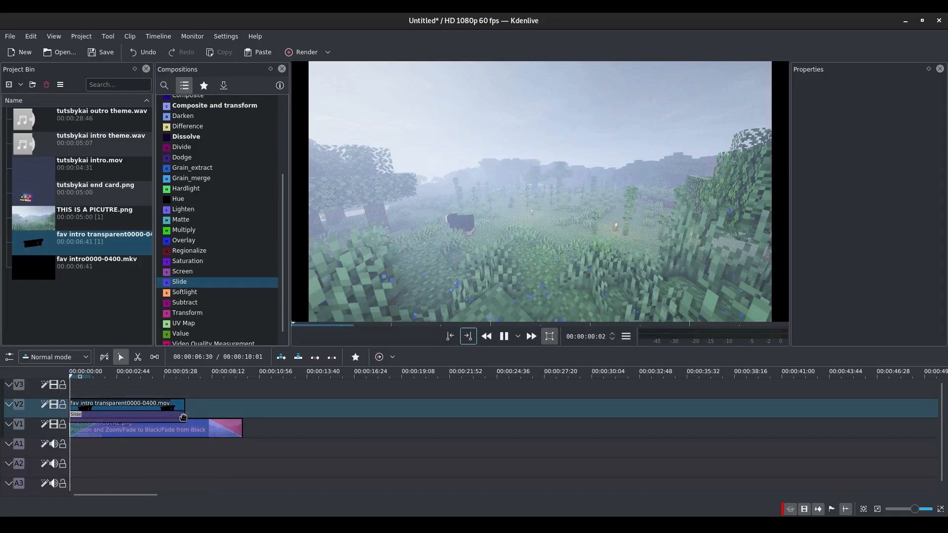
{"action": "left_click_drag", "start_coordinate": [181, 413], "coordinate": [92, 427]}
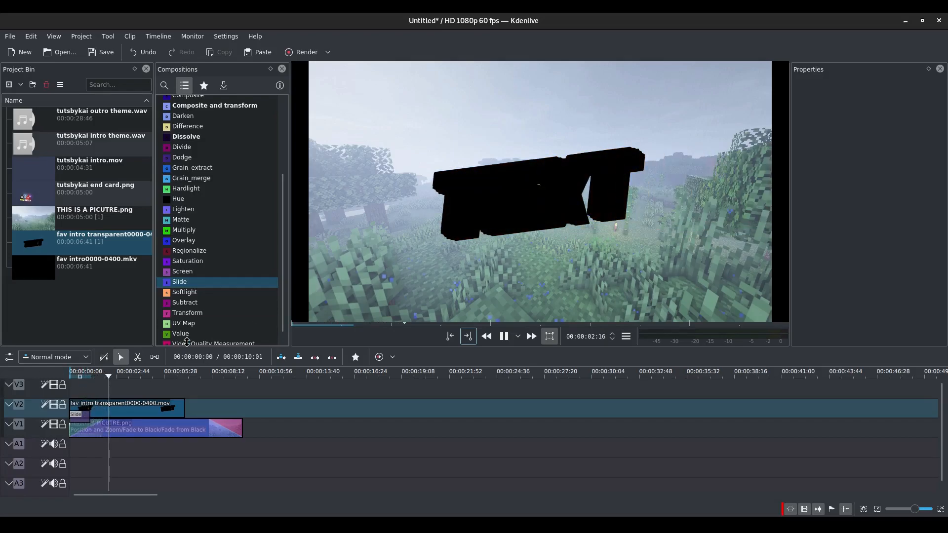
{"action": "key", "text": "Home"}
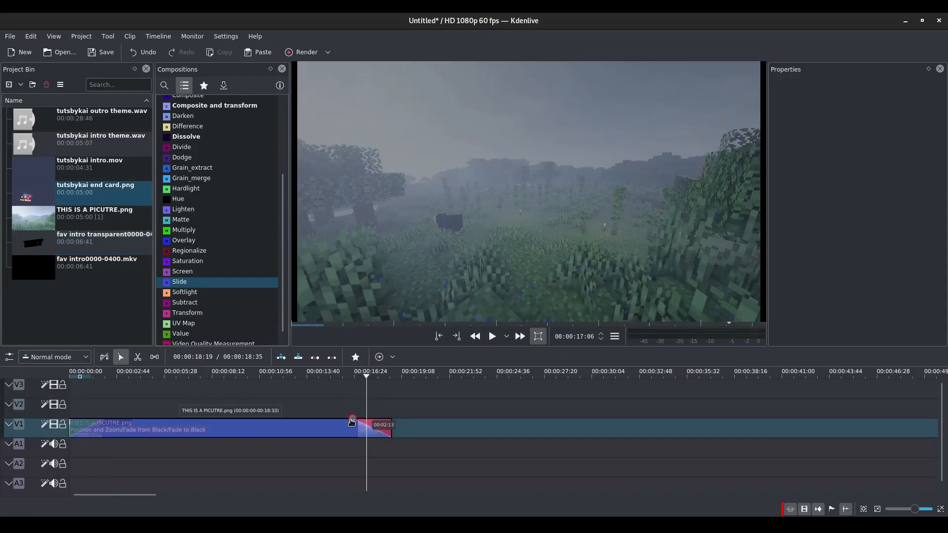
Step: Adjust the Fade to Black at the end of the picture clip to about 2 seconds and scrub back to 00:00:04:25
{"action": "left_click_drag", "start_coordinate": [352, 423], "coordinate": [352, 423]}
{"action": "left_click_drag", "start_coordinate": [275, 414], "coordinate": [146, 394]}
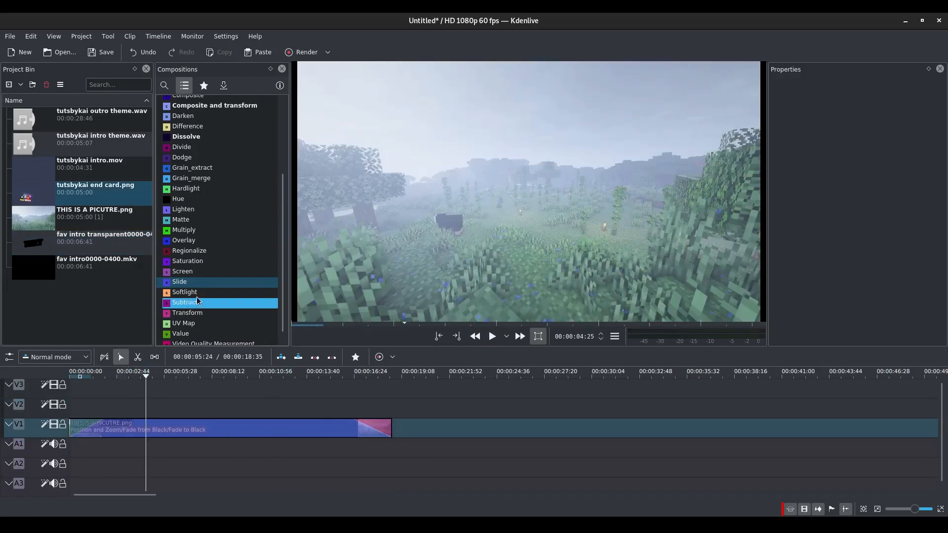